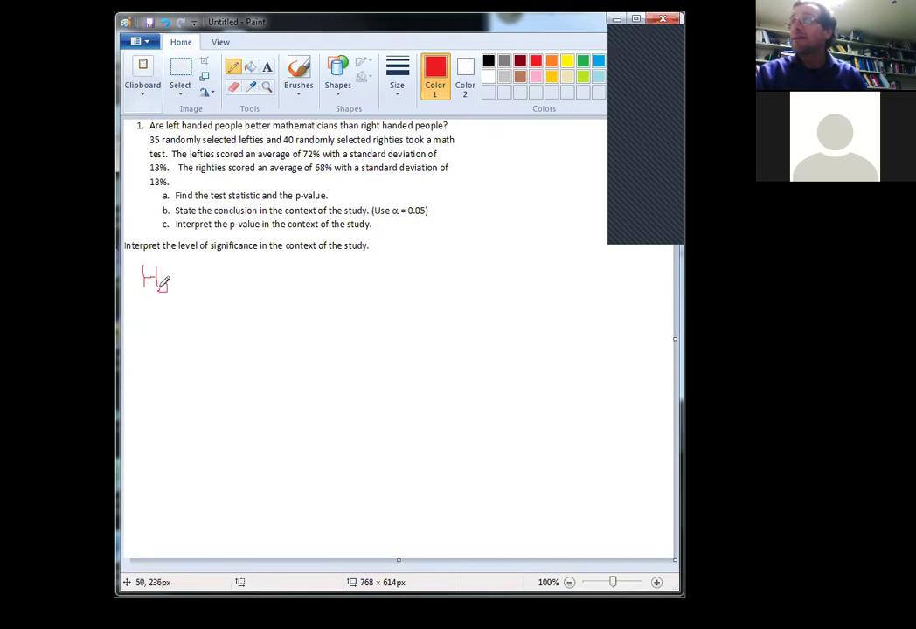
Draw an equals sign, μ with subscript L and a '>' after H0 in red, undoing a stray stroke
drag(174, 272, 187, 277)
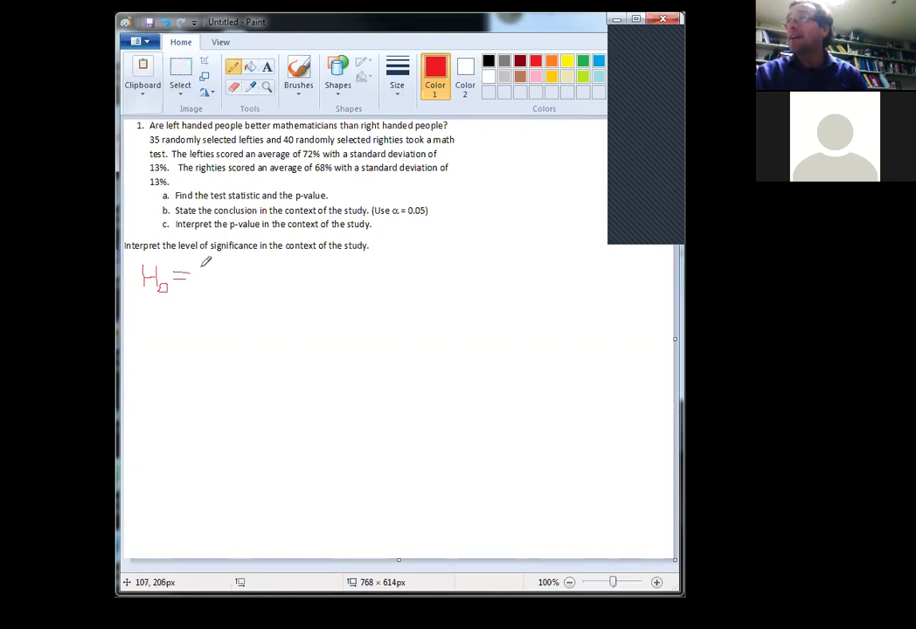
mouse_move(200, 265)
mouse_down()
mouse_move(204, 283)
mouse_move(209, 267)
mouse_move(201, 285)
mouse_up()
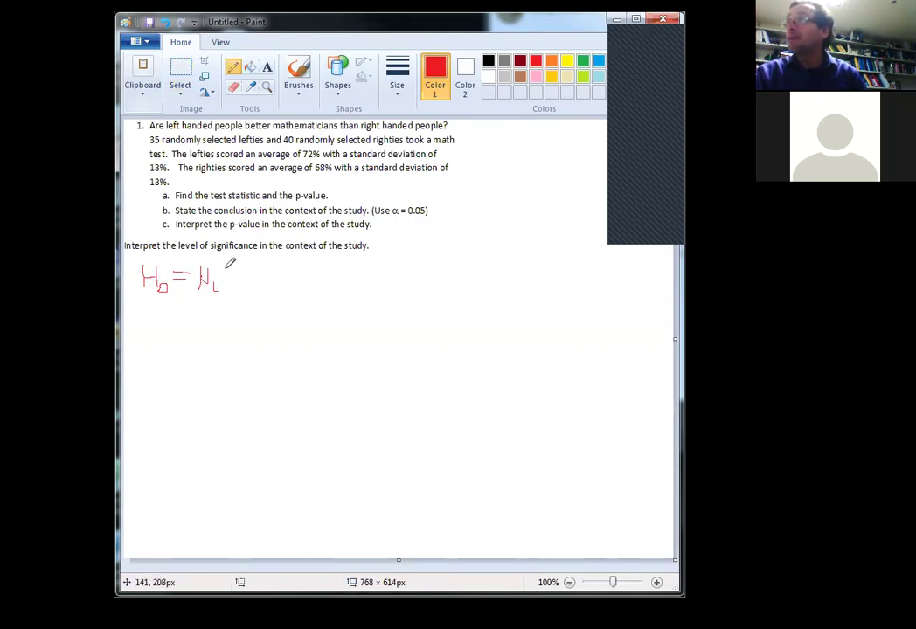
mouse_move(227, 271)
mouse_down()
mouse_move(244, 270)
mouse_move(227, 282)
mouse_up()
key(ctrl+z)
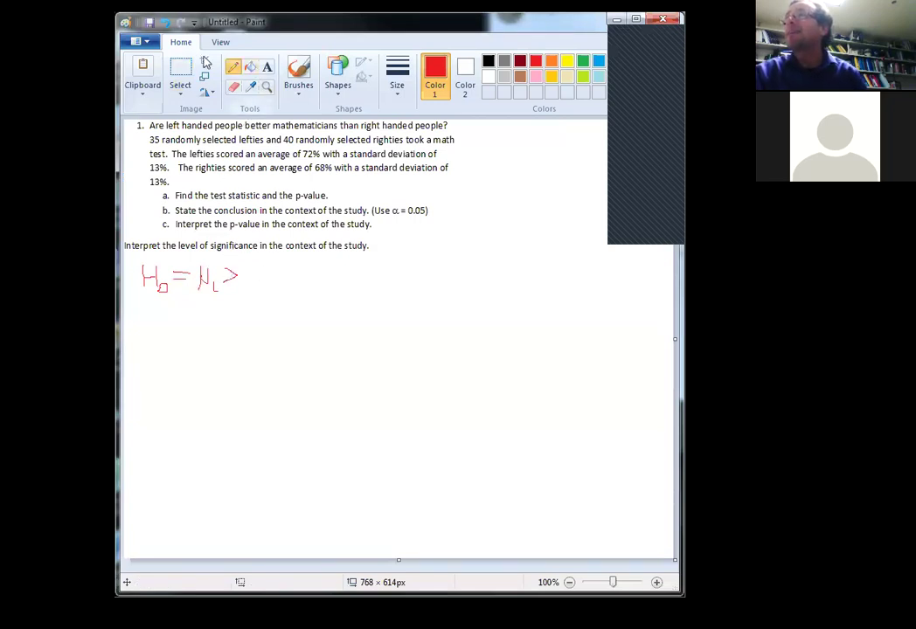
Cut the '>' after μL and the '=' after H0 out of the red line
click(180, 75)
drag(216, 262, 244, 293)
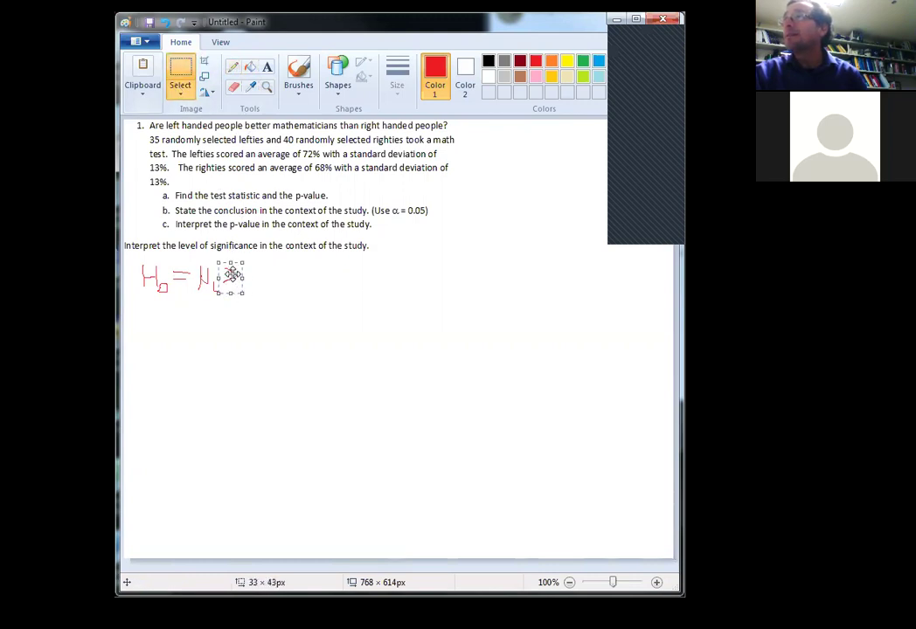
right_click(234, 272)
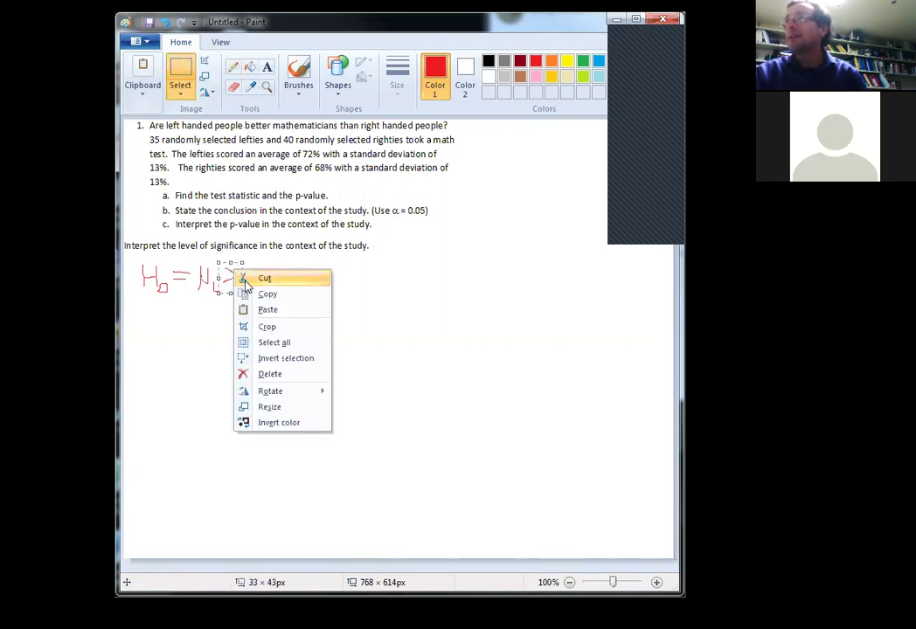
click(246, 280)
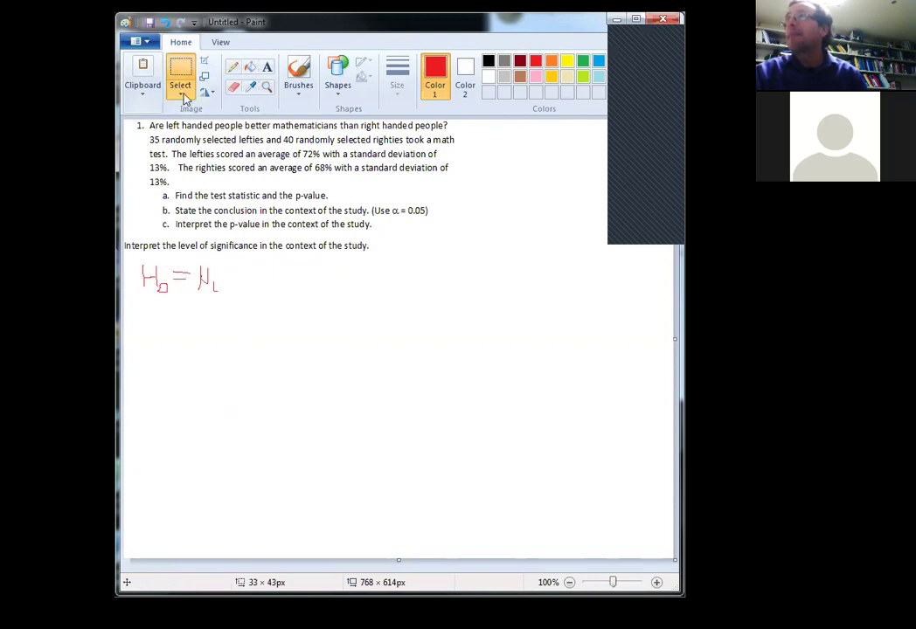
drag(170, 277, 192, 280)
right_click(186, 279)
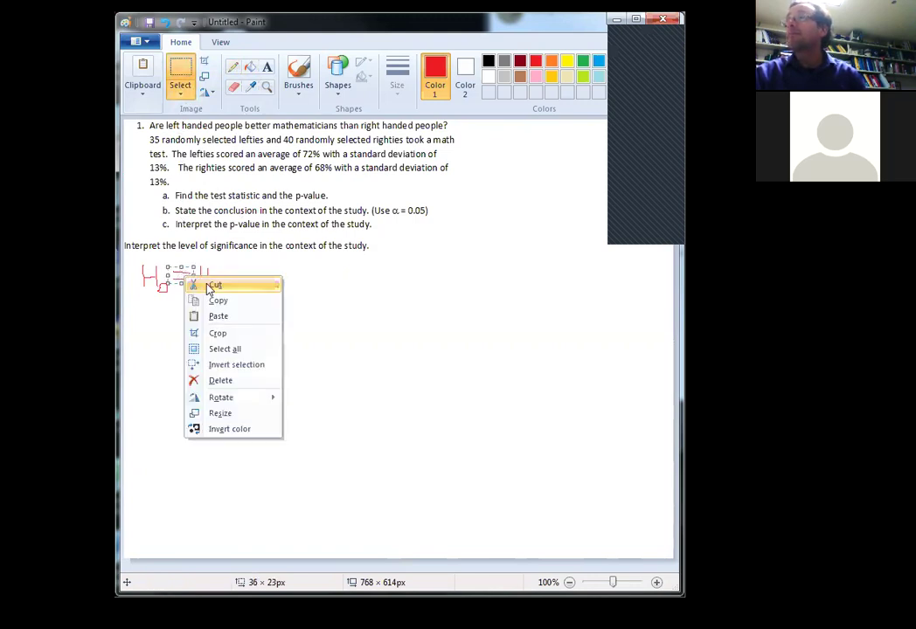
click(214, 286)
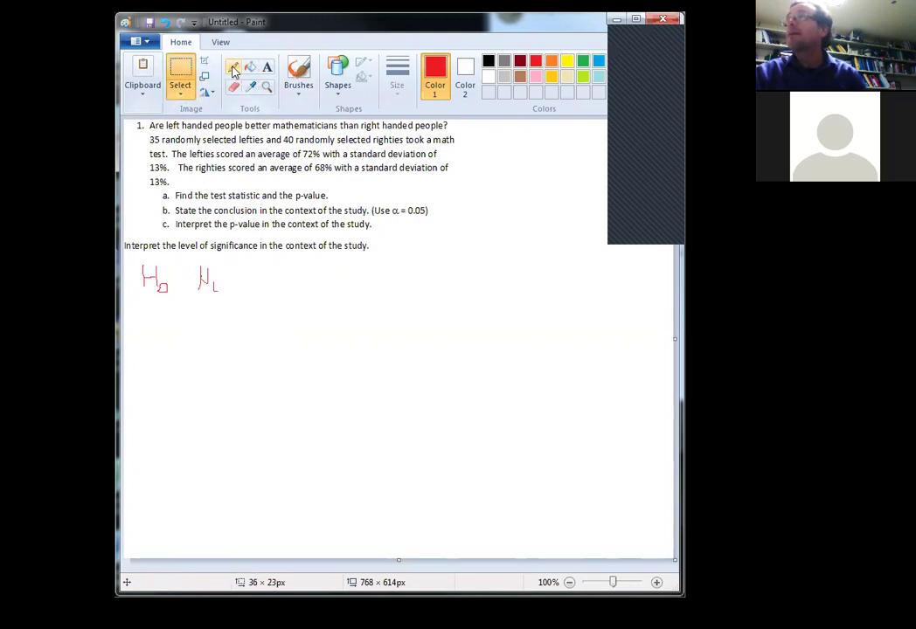
click(232, 66)
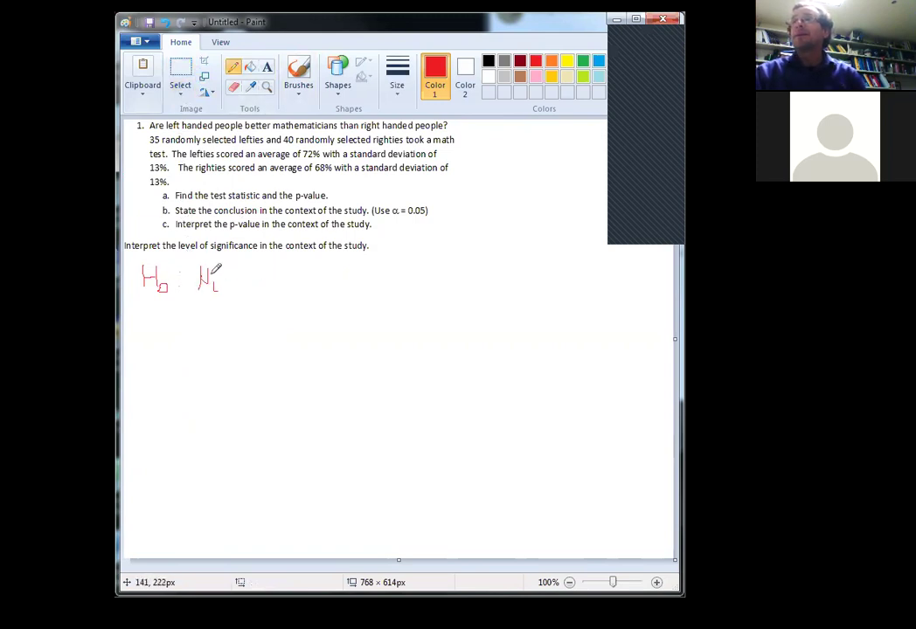
Add a colon after H0 with the red Pencil
click(179, 284)
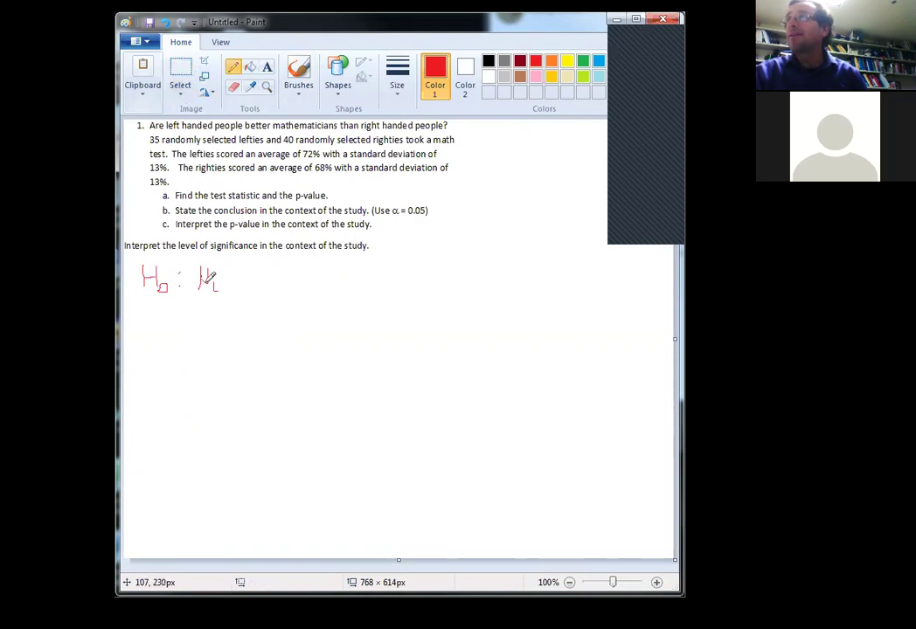
click(267, 69)
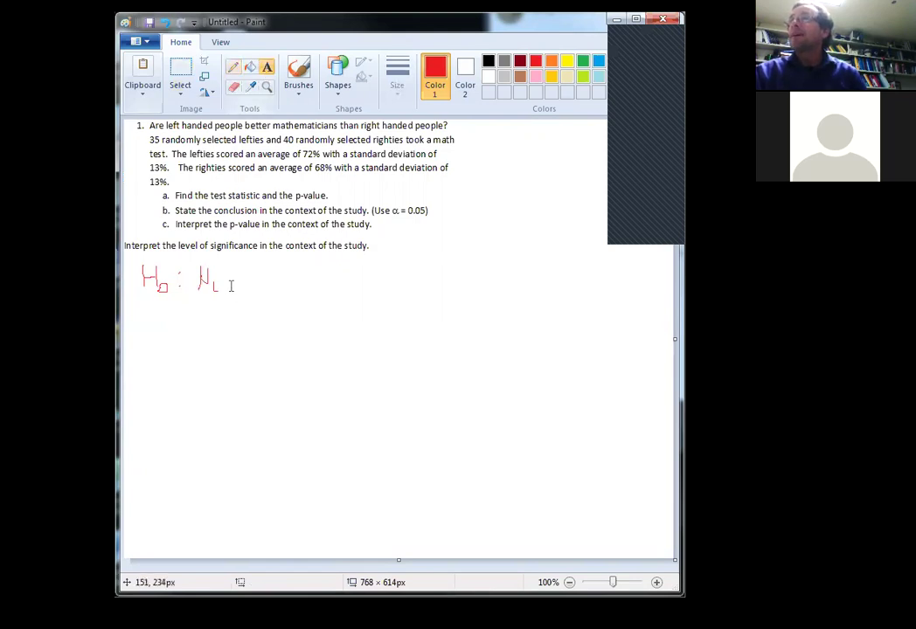
click(232, 66)
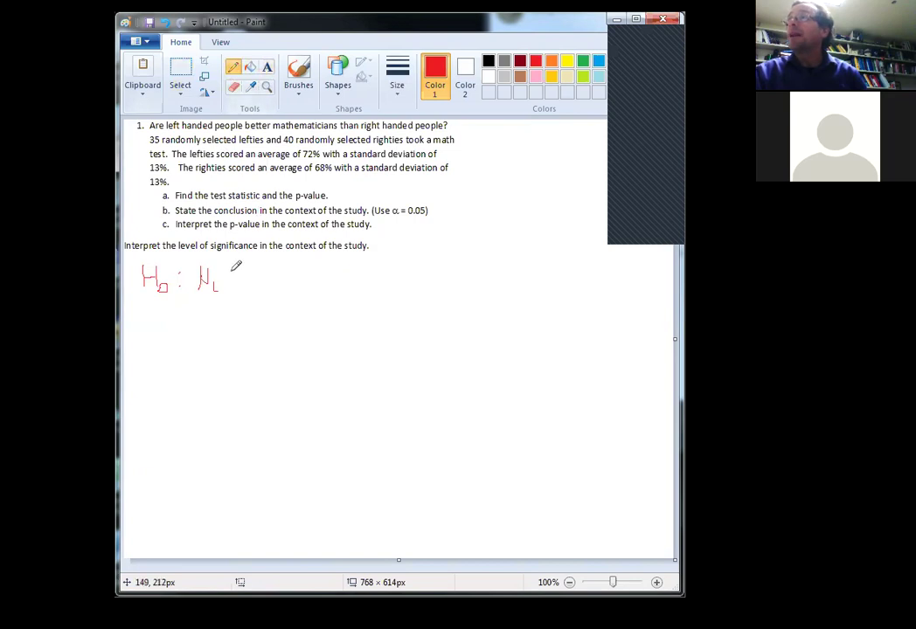
Draw '= μR' after μL and begin writing H1 on the line below
drag(226, 274, 239, 273)
mouse_move(226, 280)
mouse_down()
mouse_move(254, 271)
mouse_move(261, 285)
mouse_move(271, 266)
mouse_move(258, 267)
mouse_move(249, 294)
mouse_move(258, 278)
mouse_move(280, 281)
mouse_up()
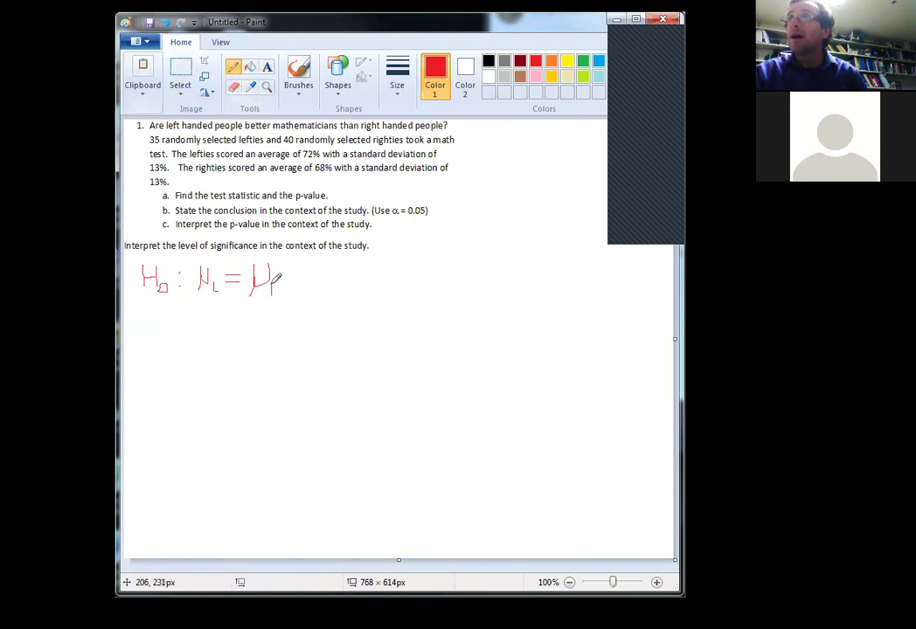
mouse_move(275, 283)
mouse_down()
mouse_move(272, 293)
mouse_move(288, 290)
mouse_up()
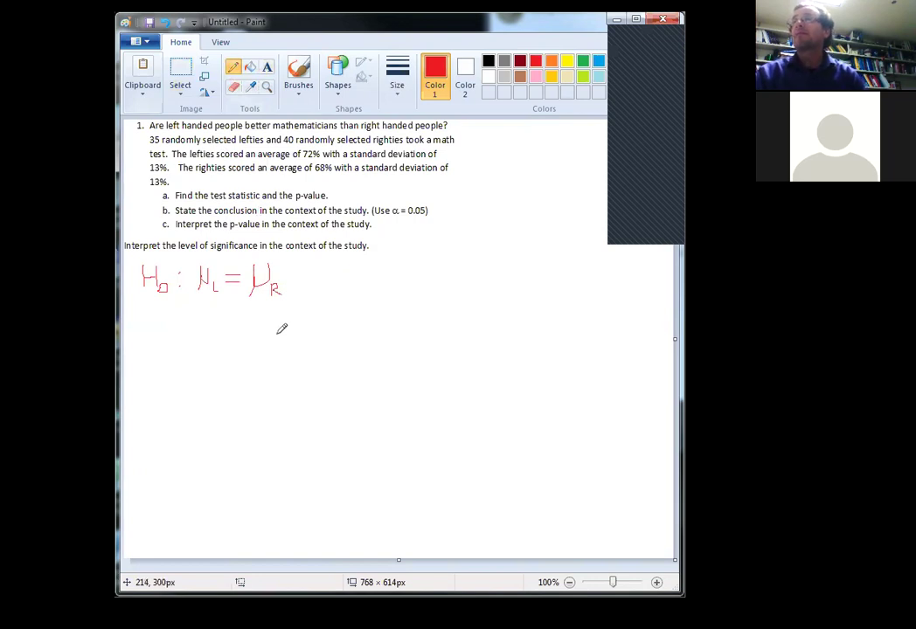
mouse_move(145, 306)
mouse_down()
mouse_move(144, 335)
mouse_move(162, 324)
mouse_move(162, 338)
mouse_up()
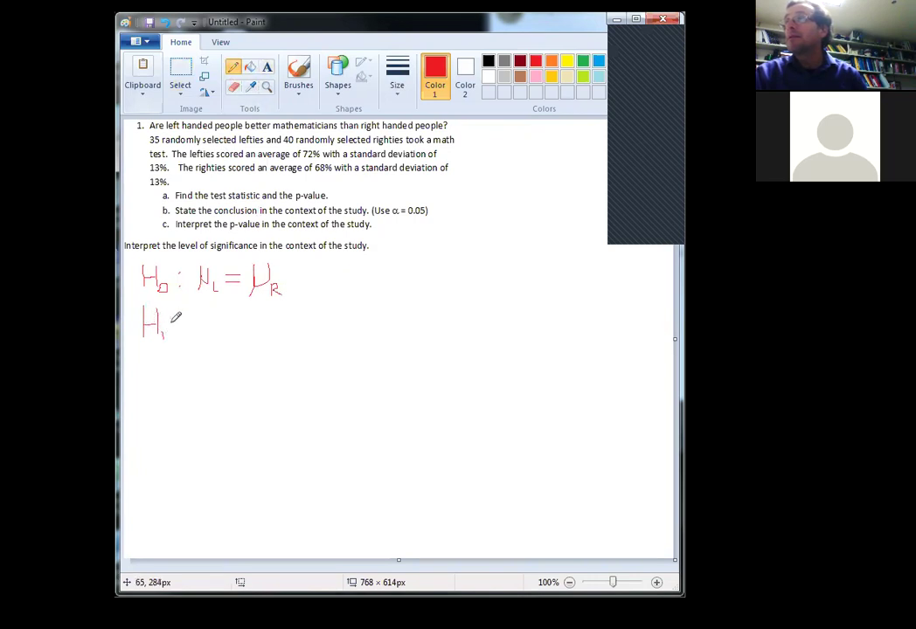
Write ': μL > μR' after H1 in red, undoing a misdrawn mark
drag(195, 312, 213, 334)
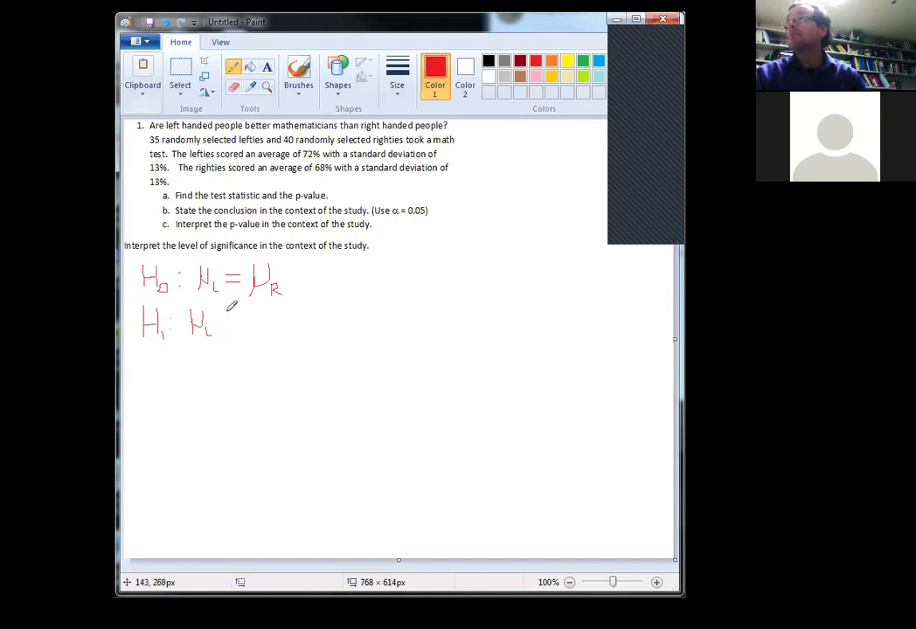
mouse_move(224, 314)
mouse_down()
mouse_move(226, 329)
mouse_move(256, 321)
mouse_move(258, 308)
mouse_move(271, 330)
mouse_move(268, 321)
mouse_move(274, 323)
mouse_up()
key(ctrl+z)
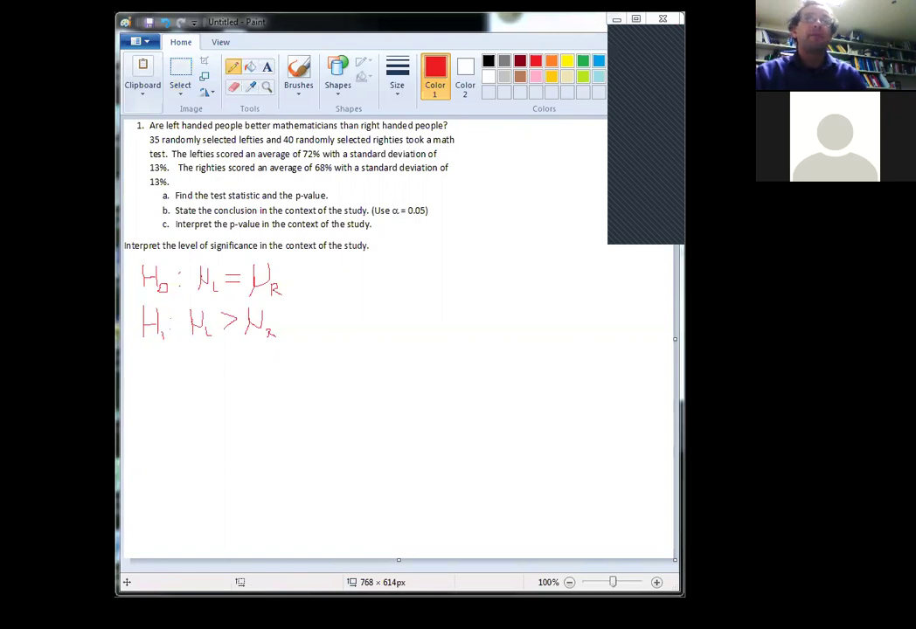
On the TI-84 emulator, clear the old result and highlight STAT TESTS 4:2-SampTTest
key(alt+Tab)
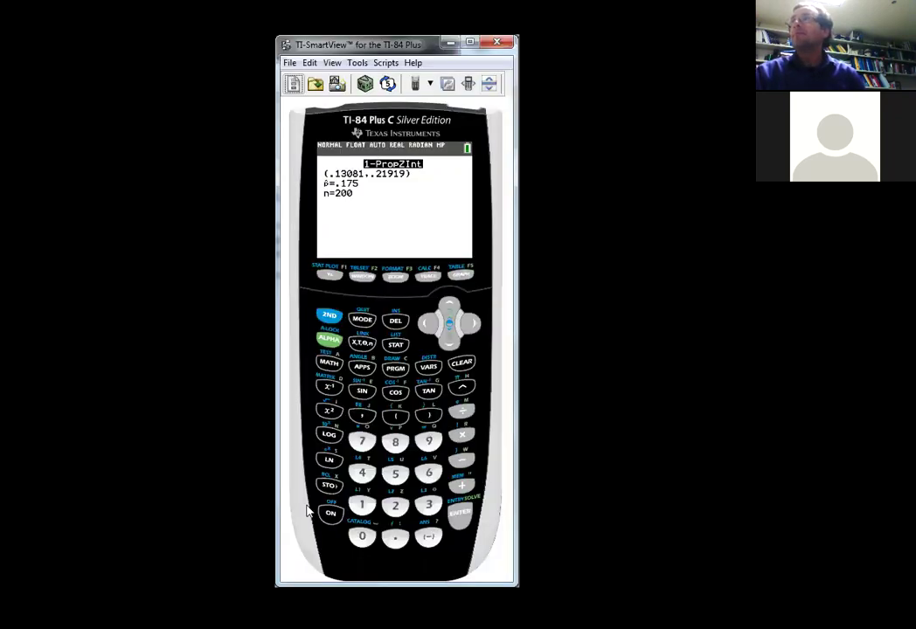
click(462, 362)
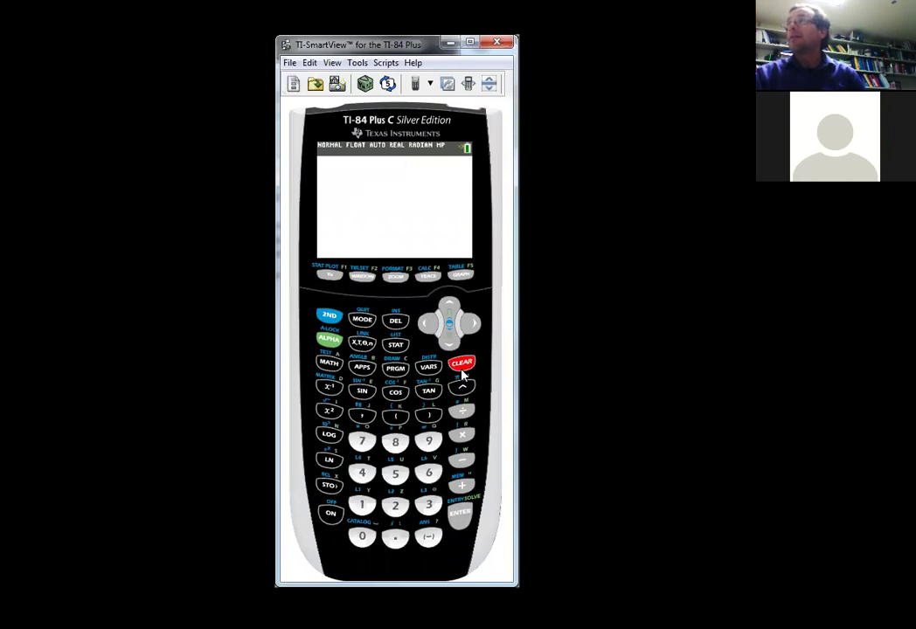
click(395, 347)
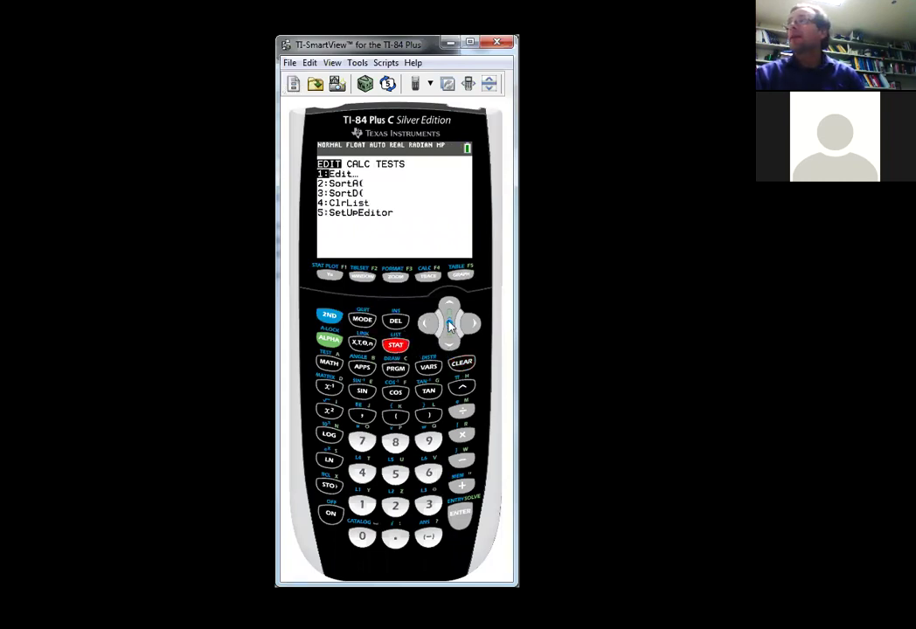
click(470, 324)
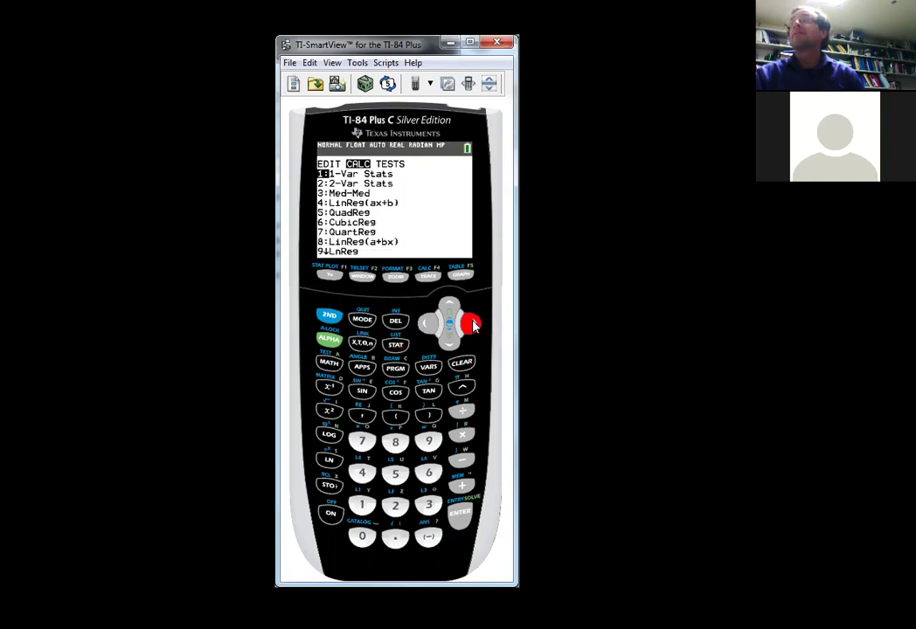
click(471, 324)
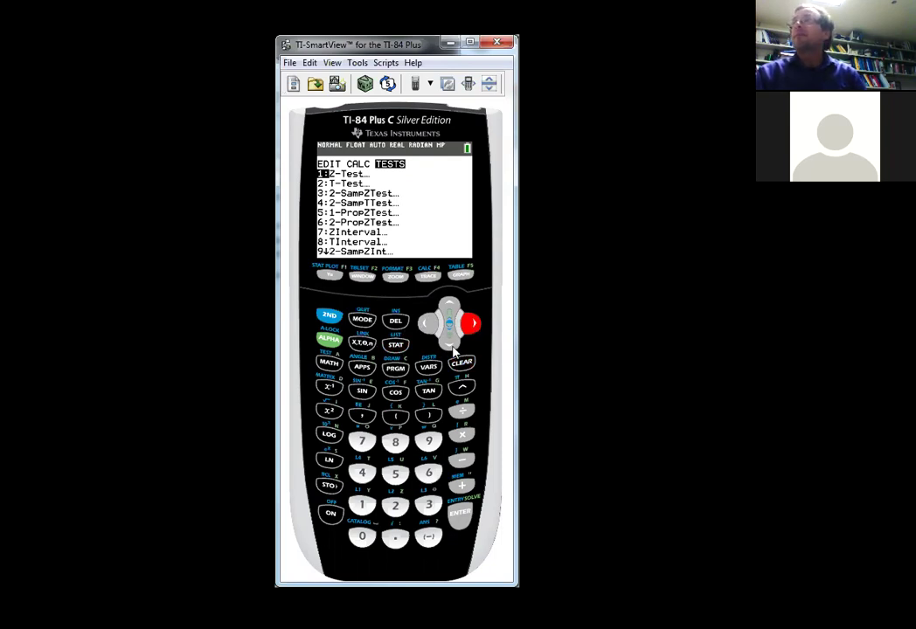
click(450, 342)
click(449, 342)
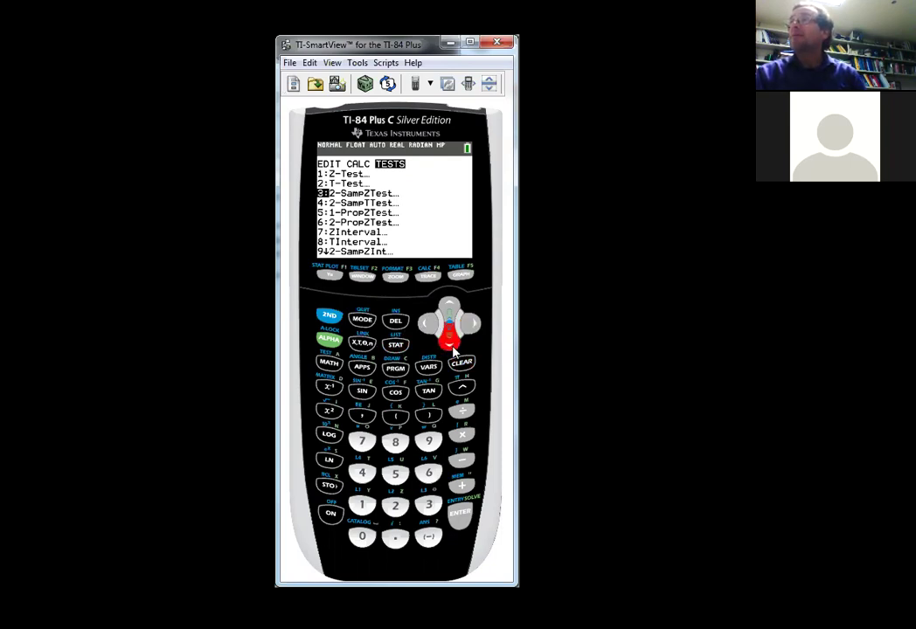
click(449, 342)
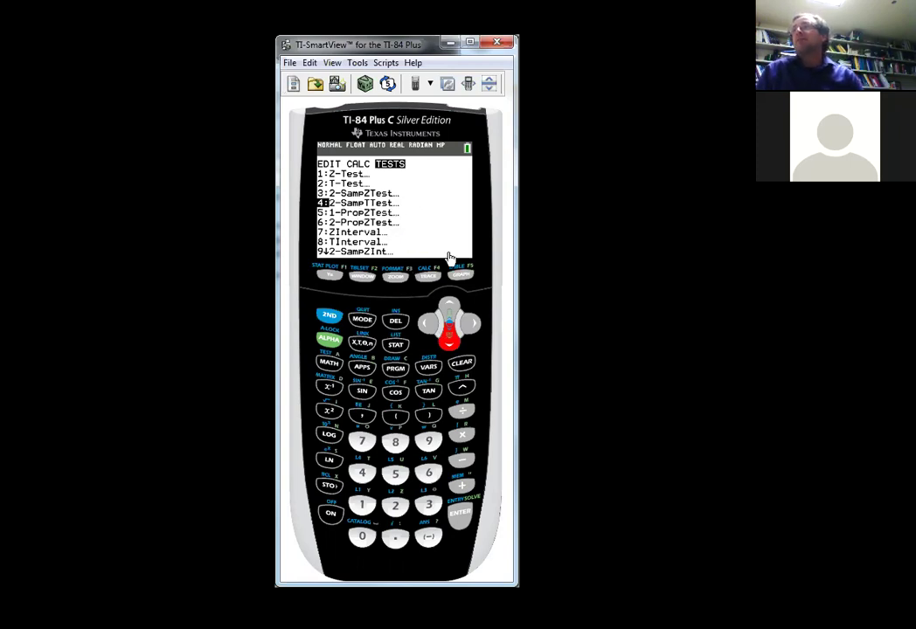
Open 2-SampTTest with Stats input and enter x̄1=72 and Sx1=13
click(460, 513)
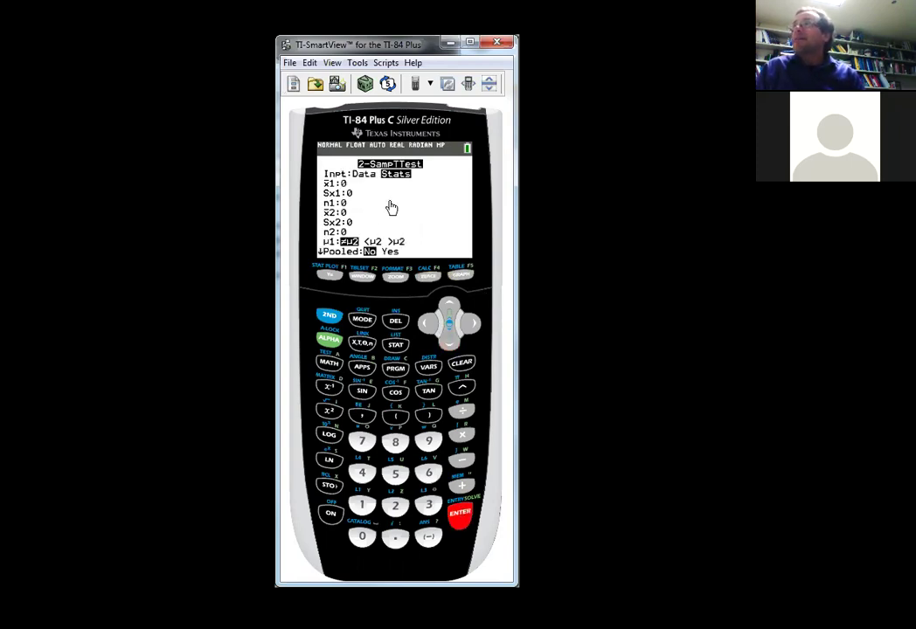
click(449, 338)
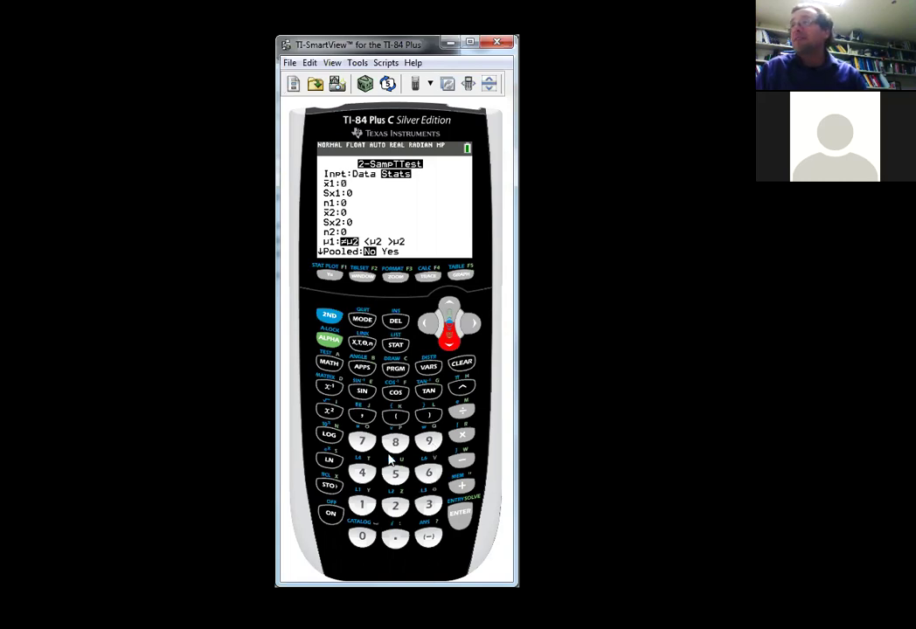
click(364, 443)
click(395, 505)
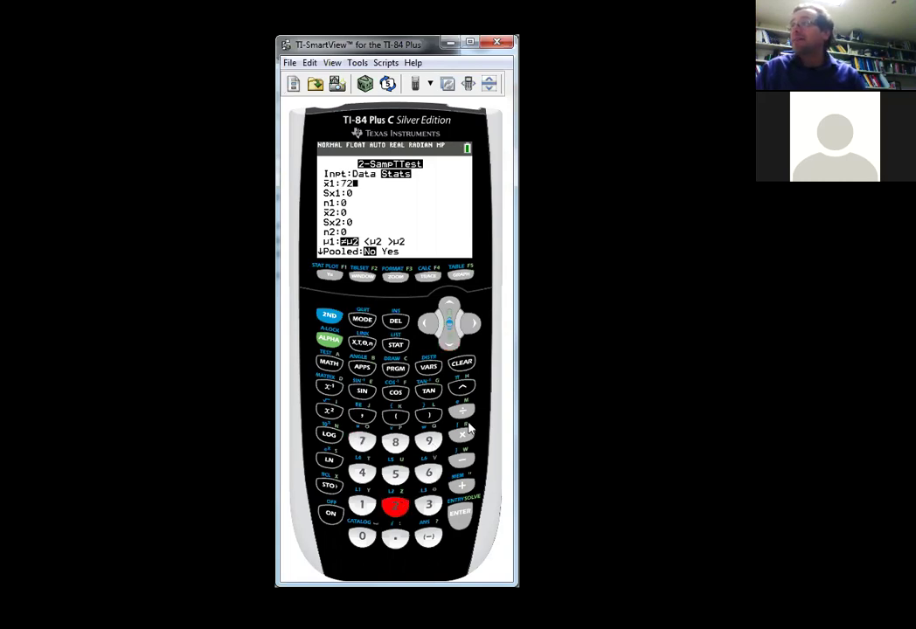
click(451, 344)
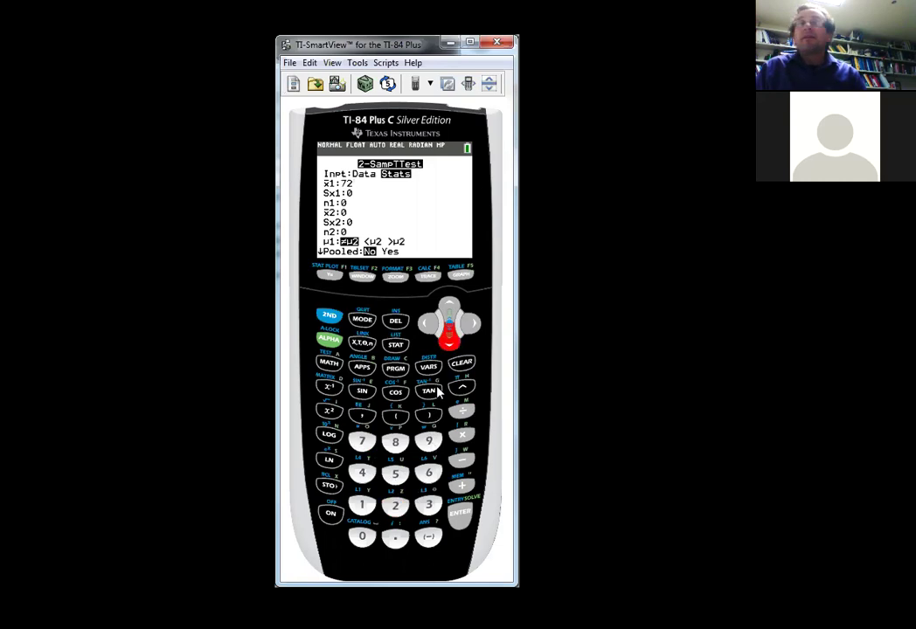
click(362, 505)
click(429, 507)
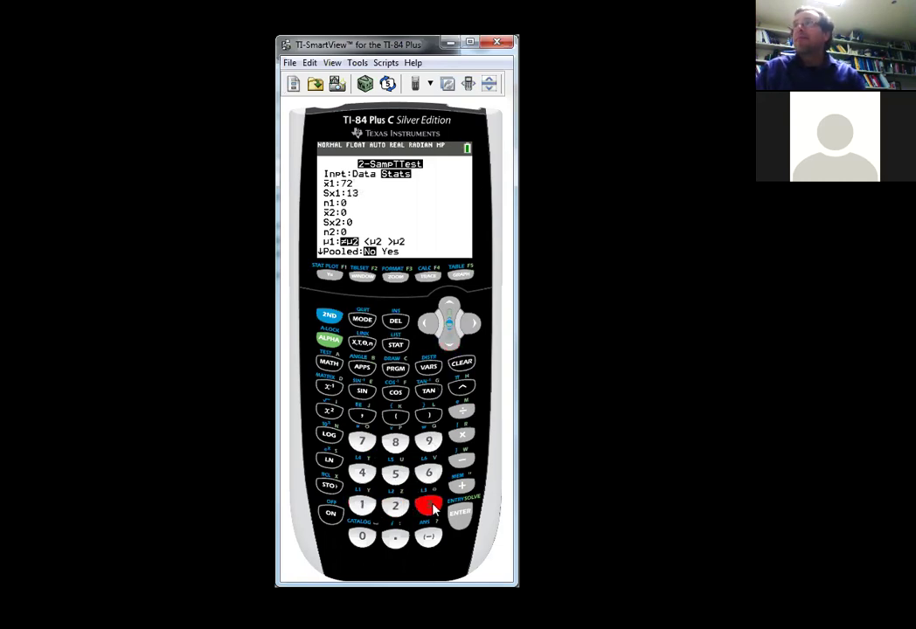
key(Down)
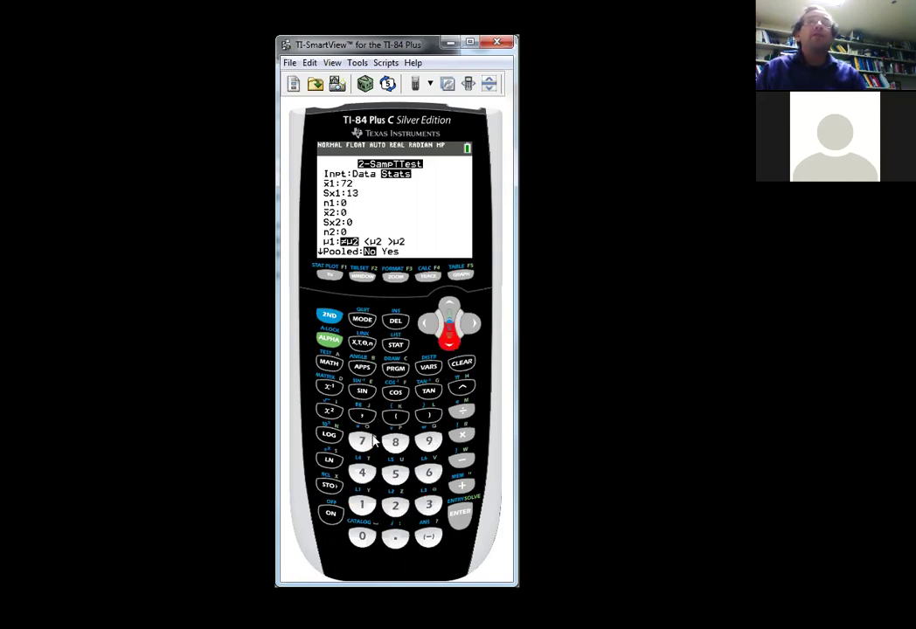
Enter n1=35, x̄2=68, Sx2=13 and n2=40 in the 2-SampTTest inputs
text(3)
click(399, 482)
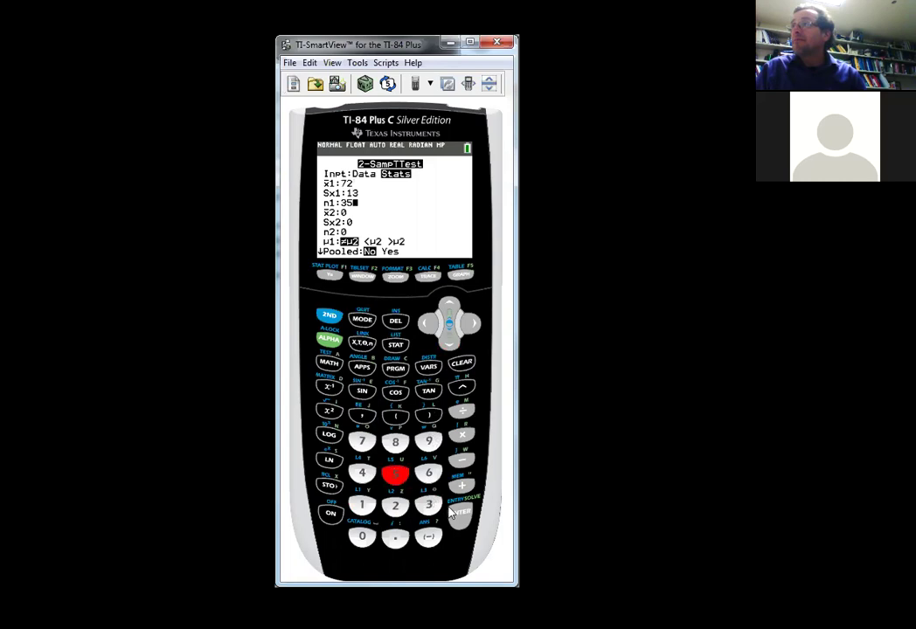
click(460, 514)
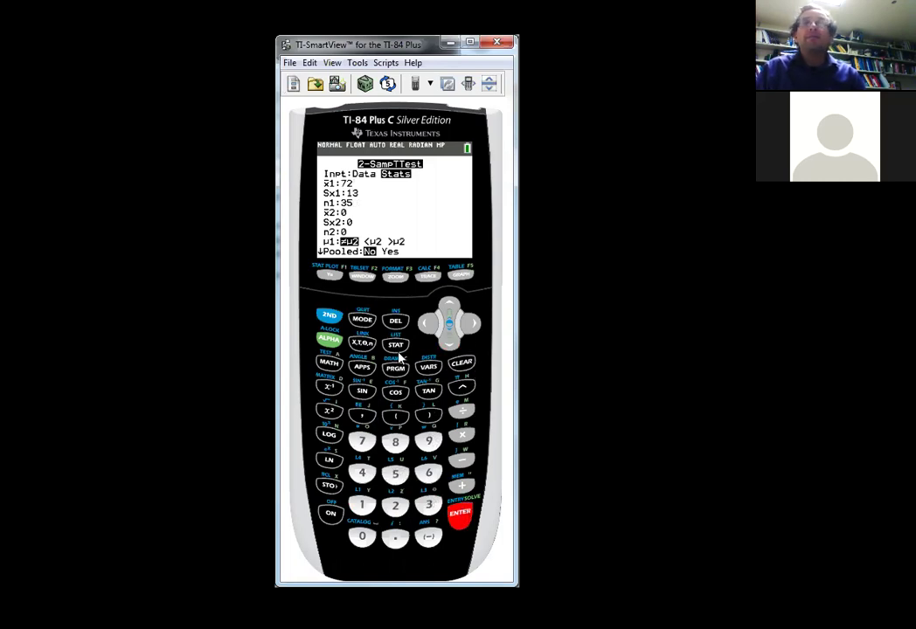
text(6)
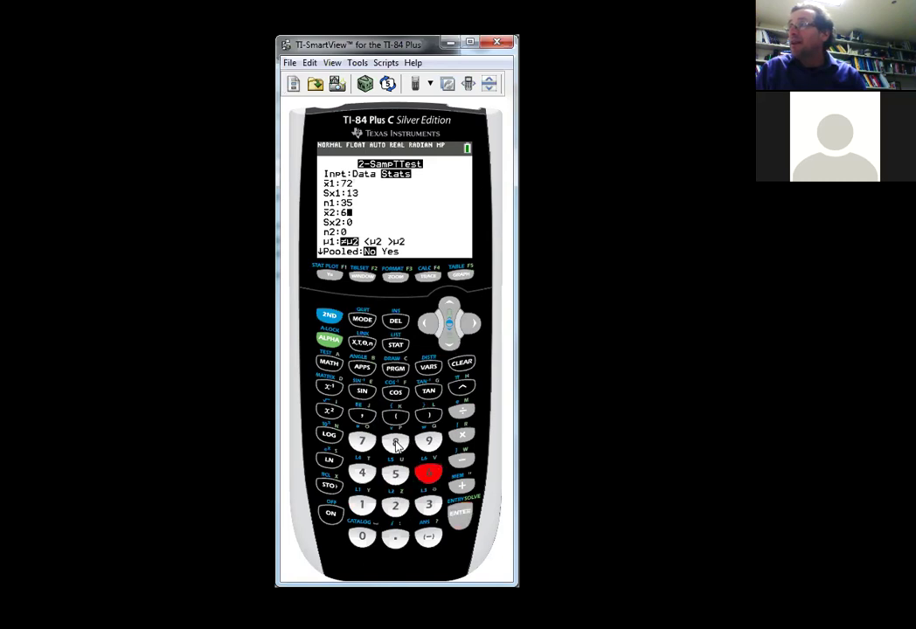
text(8)
key(Down)
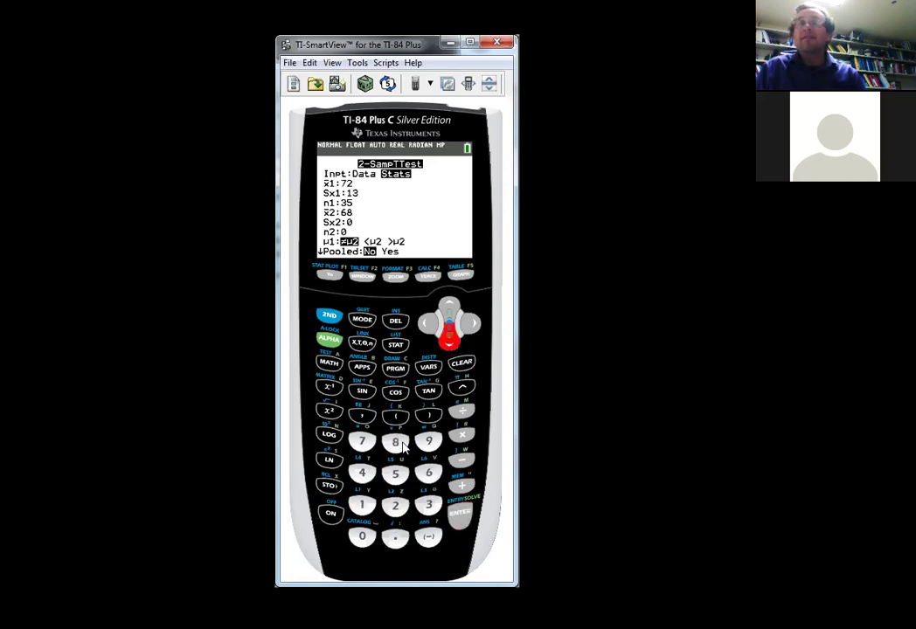
text(1)
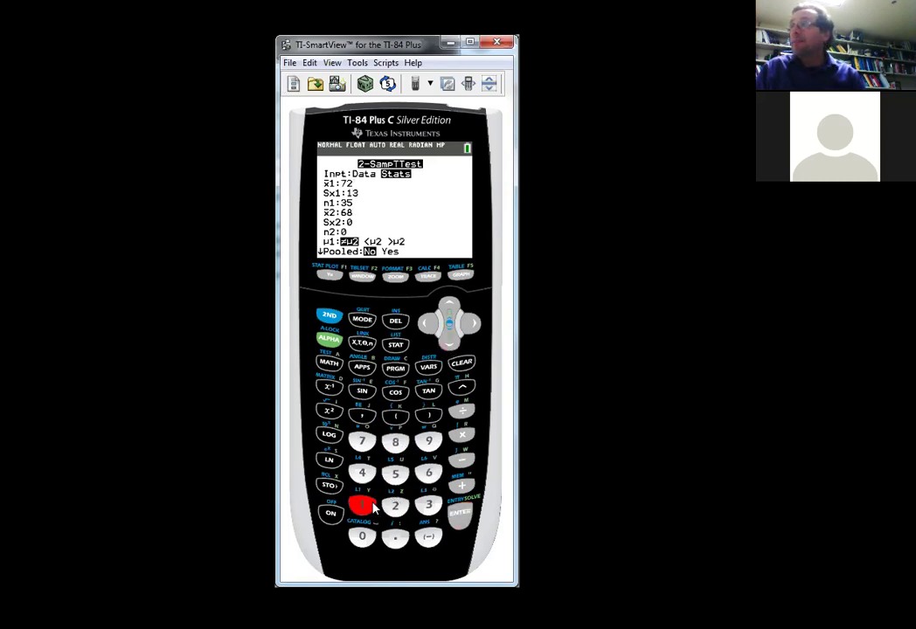
text(3)
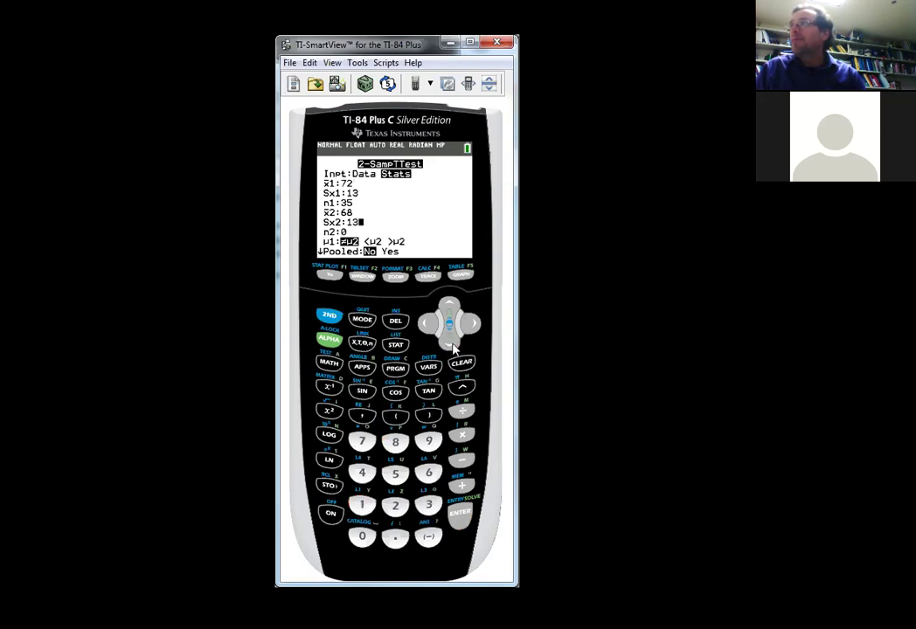
key(Down)
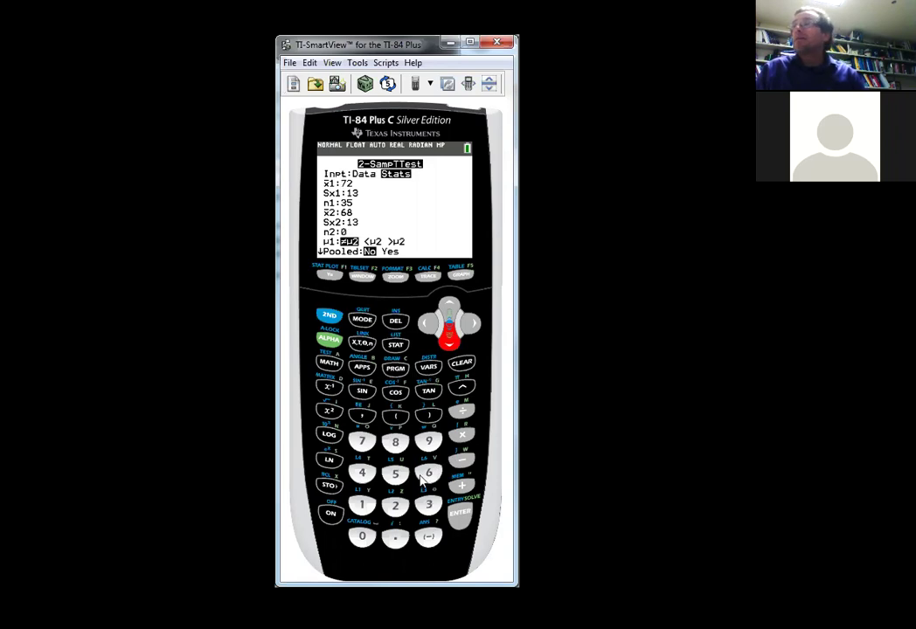
text(4)
click(363, 533)
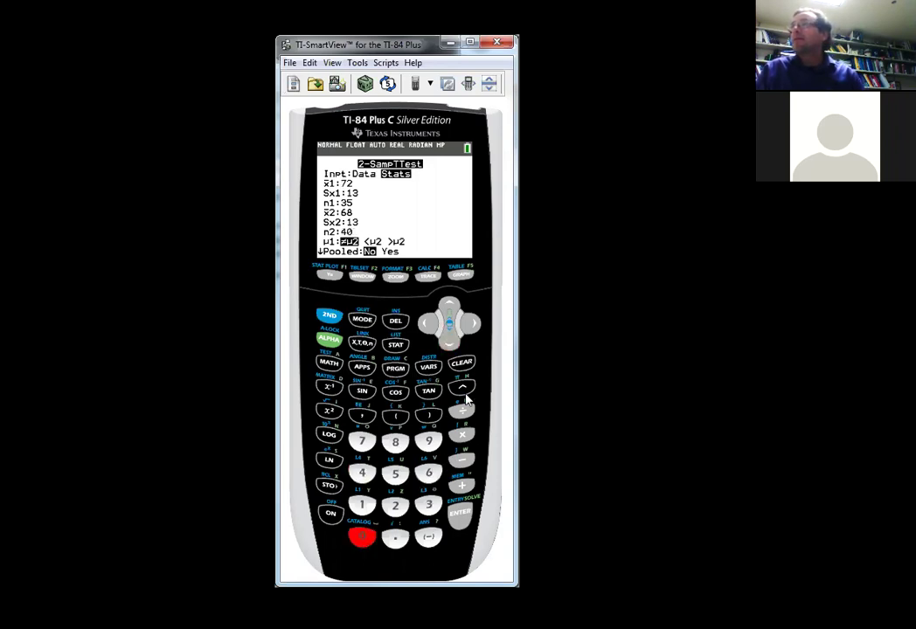
click(450, 341)
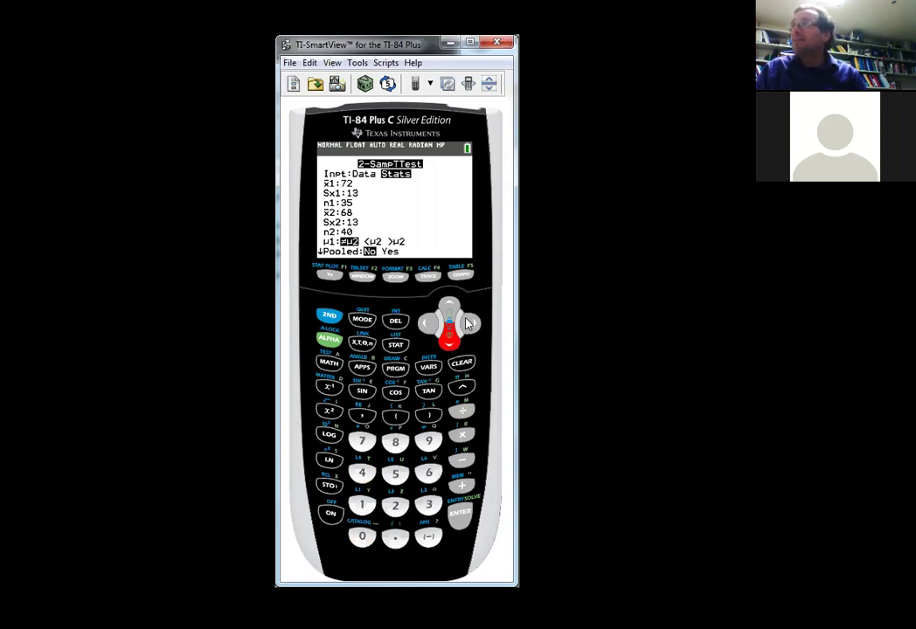
click(471, 324)
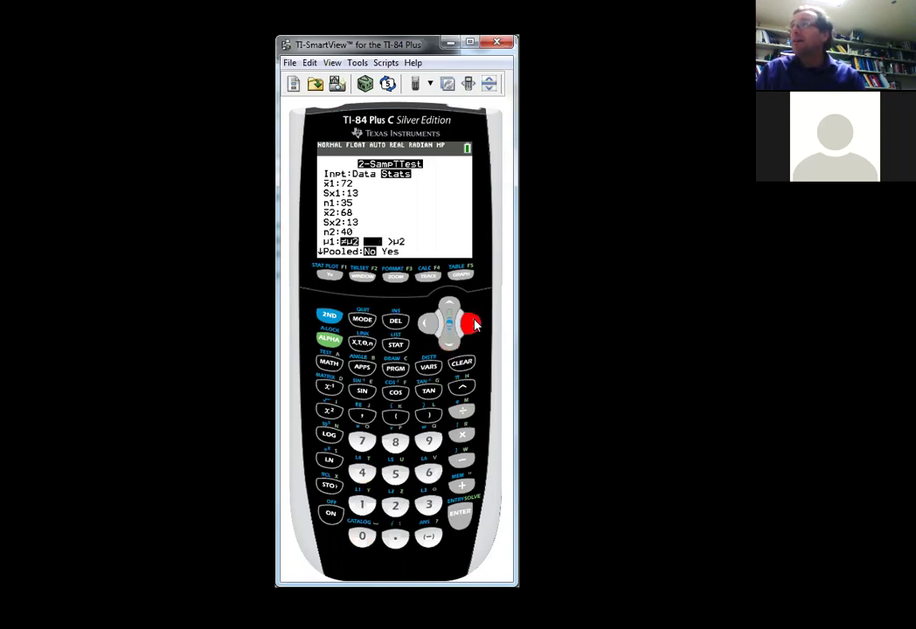
Choose μ1>μ2 as the alternative, leave Pooled at No and Color at BROWN, and reach Calculate
click(458, 513)
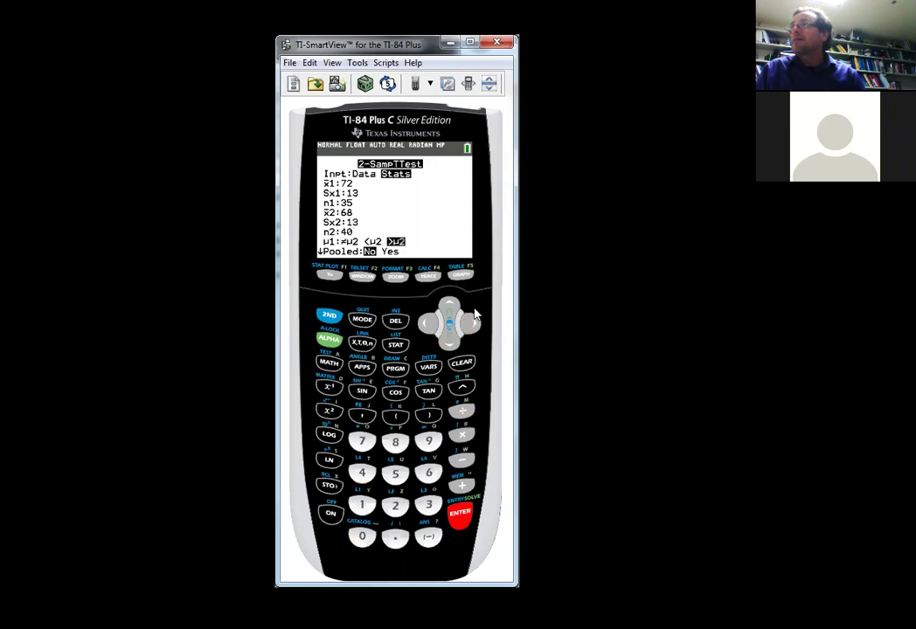
click(450, 344)
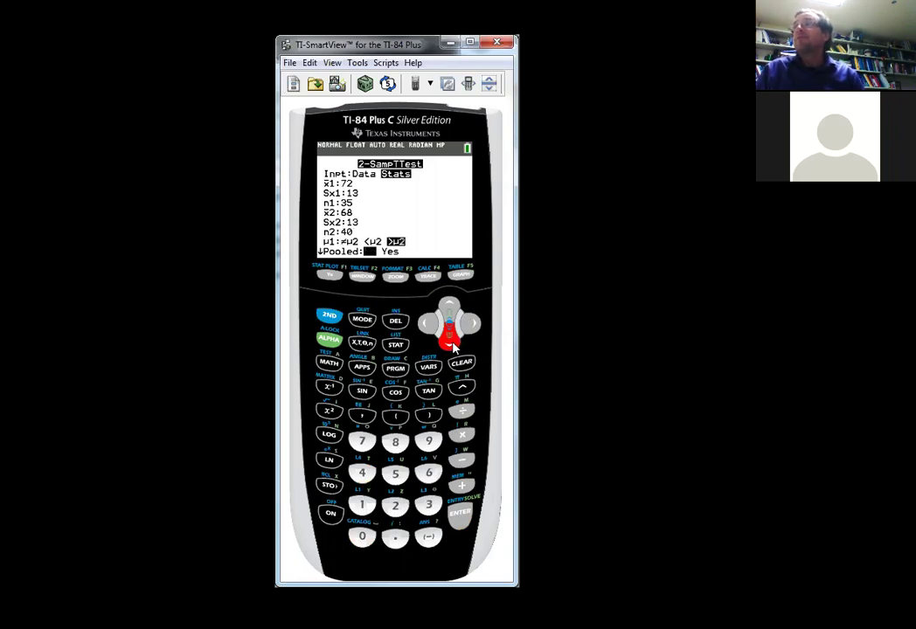
click(450, 343)
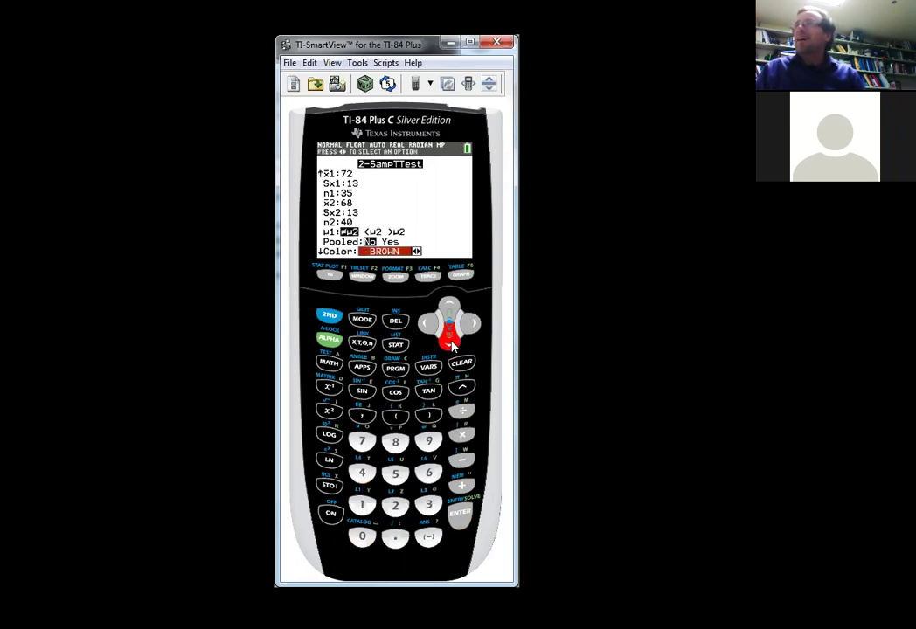
click(450, 344)
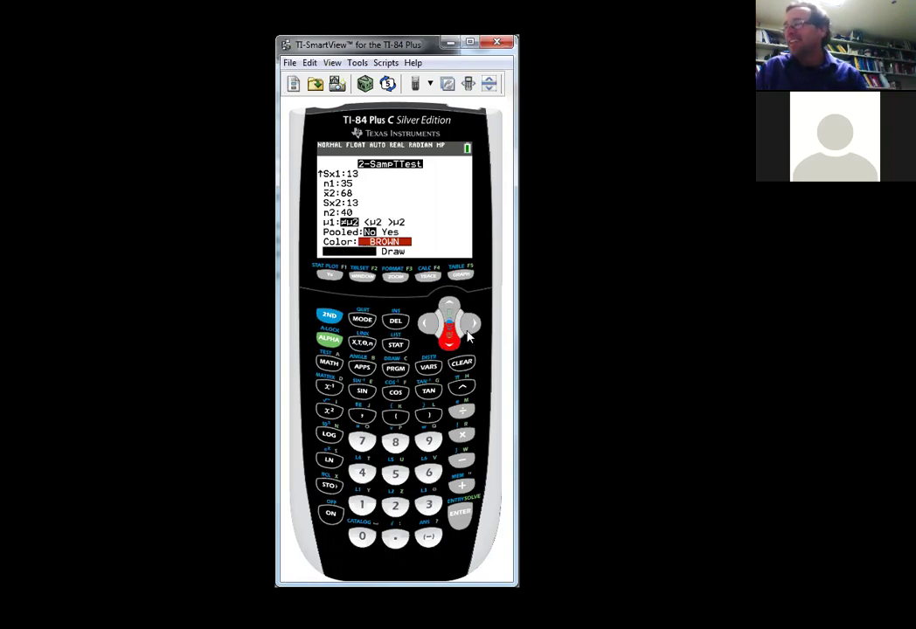
Run the 2-SampTTest (t=1.329, p=0.094) and return to the Paint worksheet
click(458, 515)
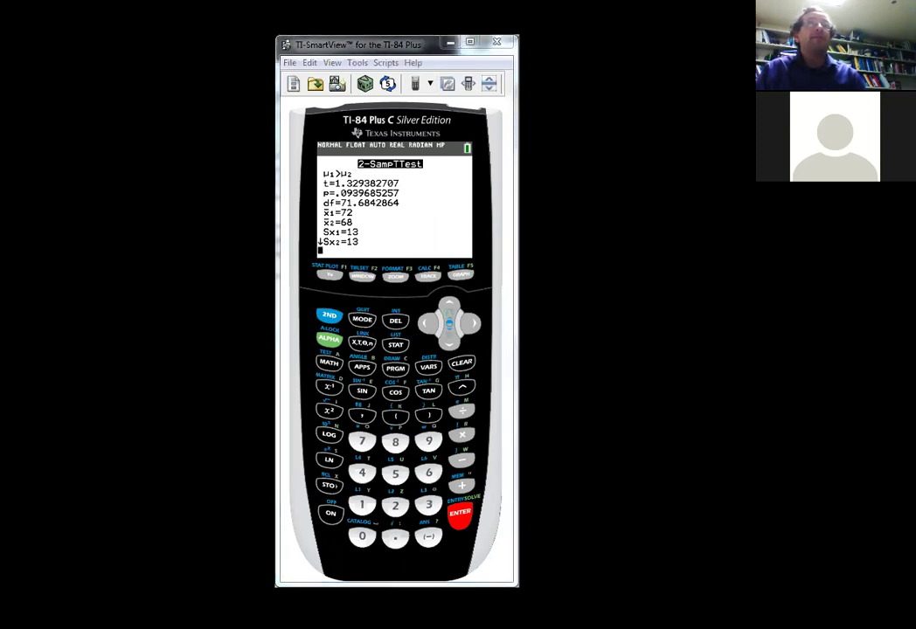
key(alt+Tab)
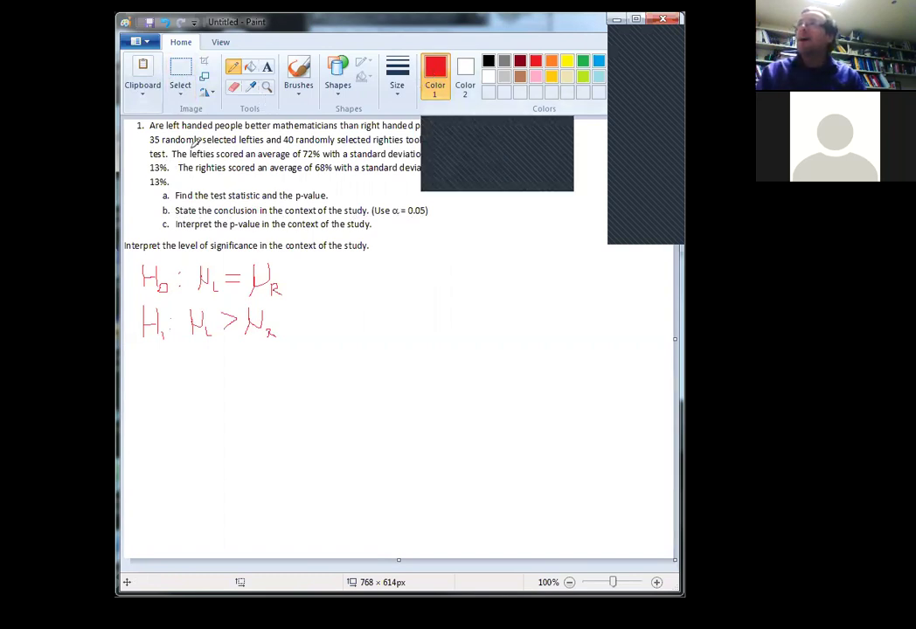
Type red text 'p = 0.09' beside H0, then place a new text box below H1
click(267, 67)
click(317, 277)
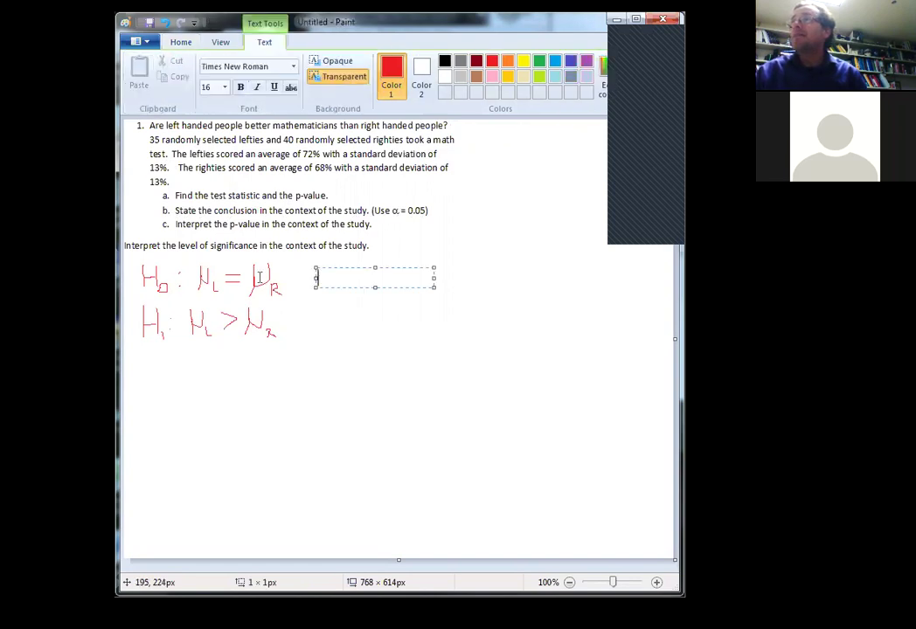
text(p - 0)
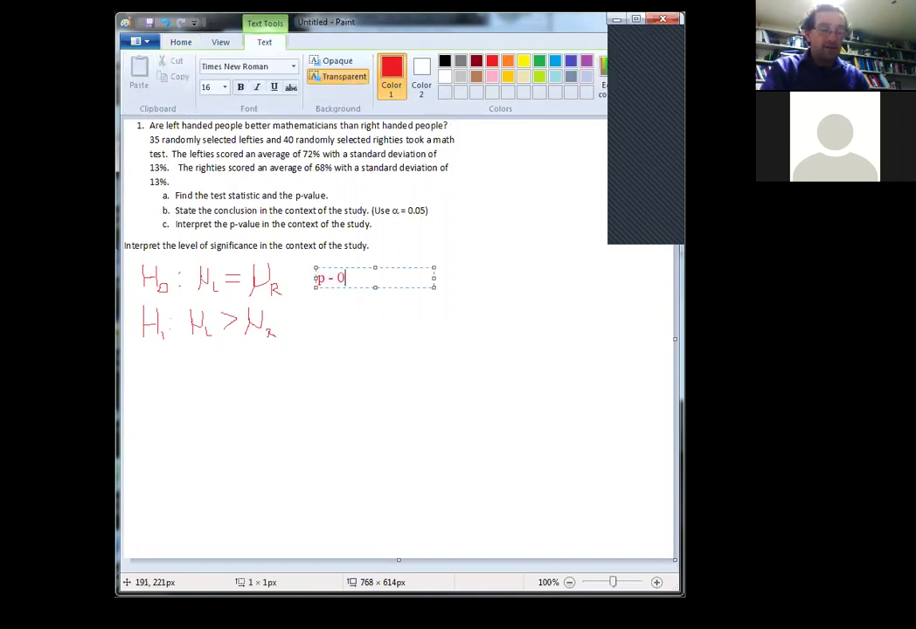
text(.05)
key(BackSpace)
key(BackSpace)
key(BackSpace)
key(BackSpace)
key(BackSpace)
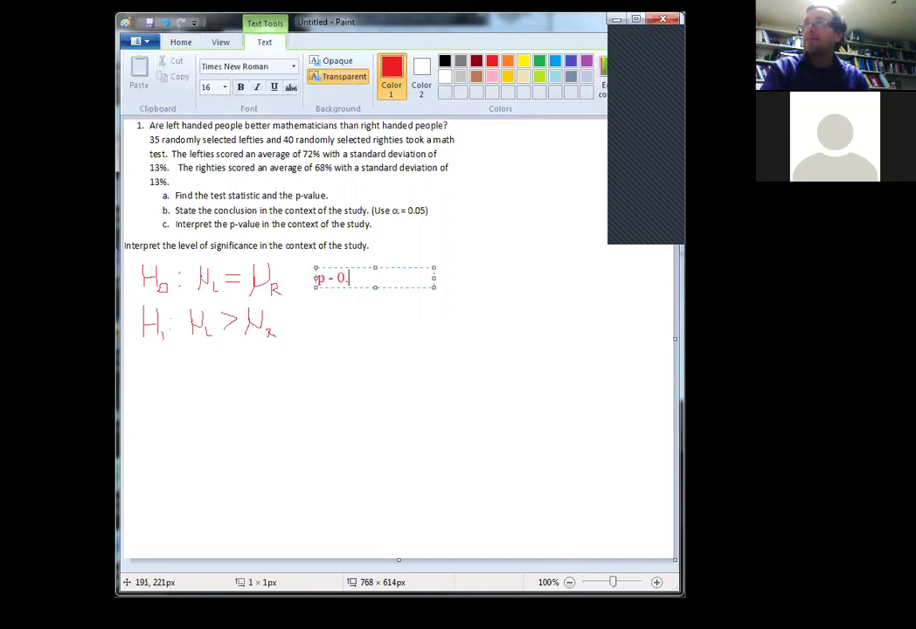
text(= 0.9)
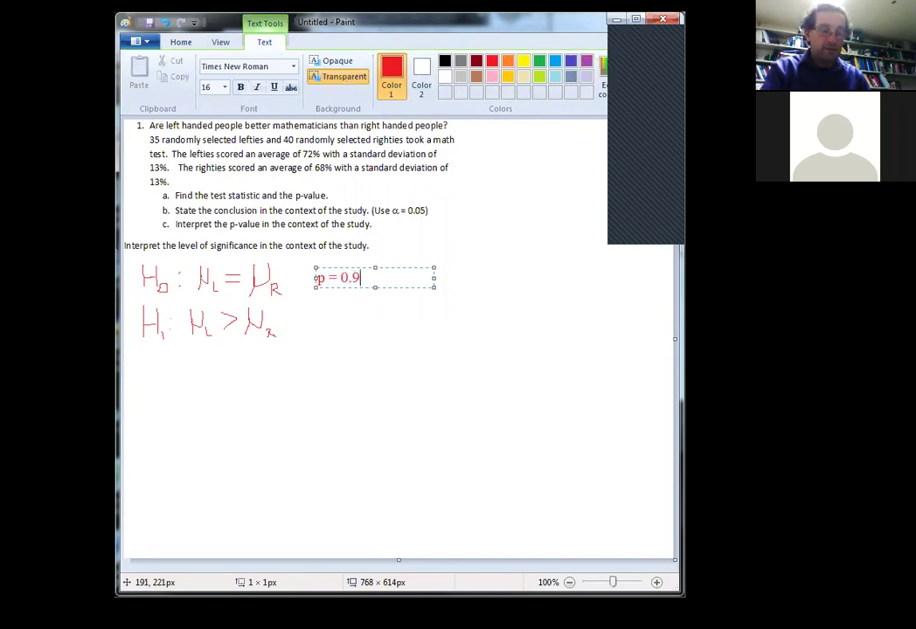
key(BackSpace)
text(0.09)
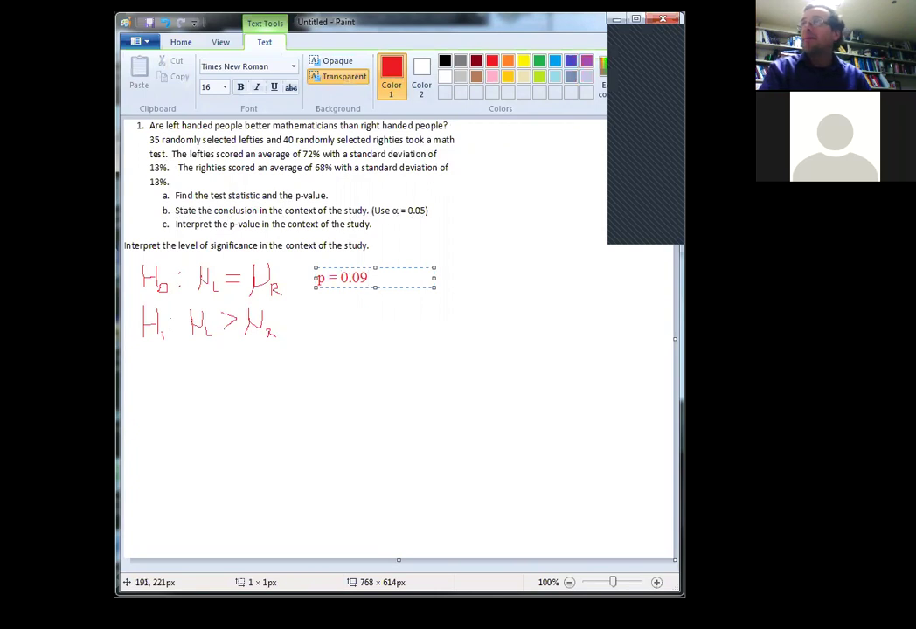
click(347, 335)
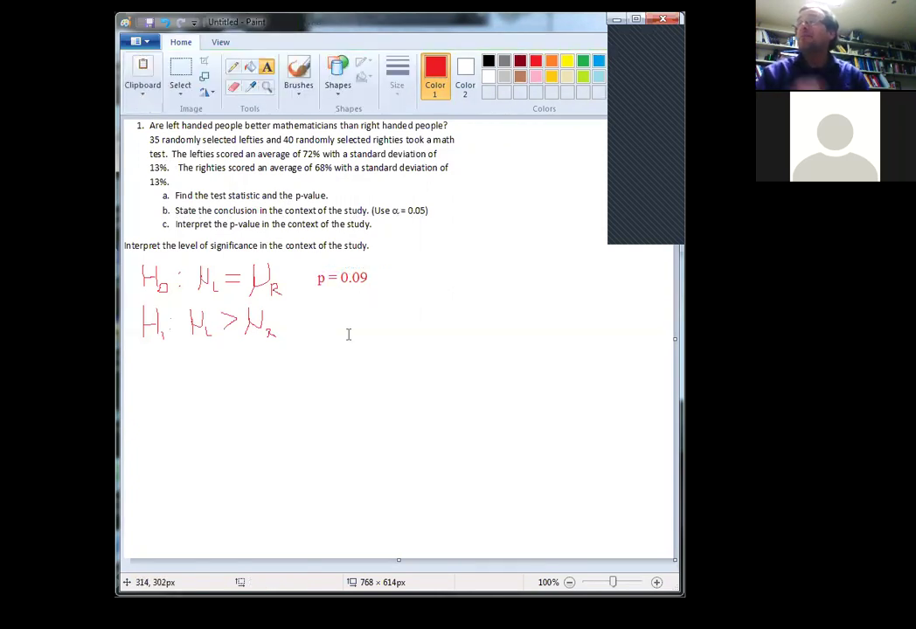
click(139, 354)
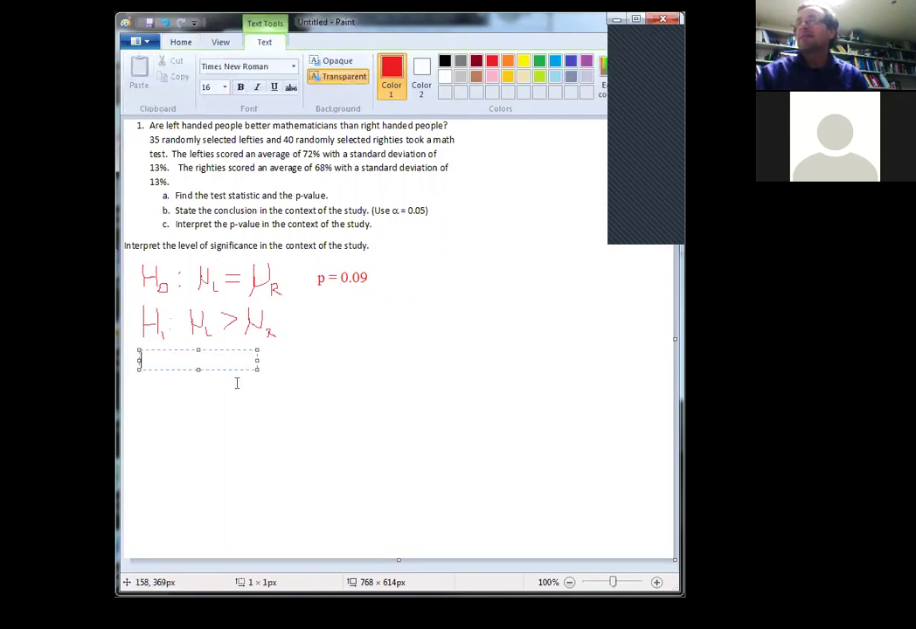
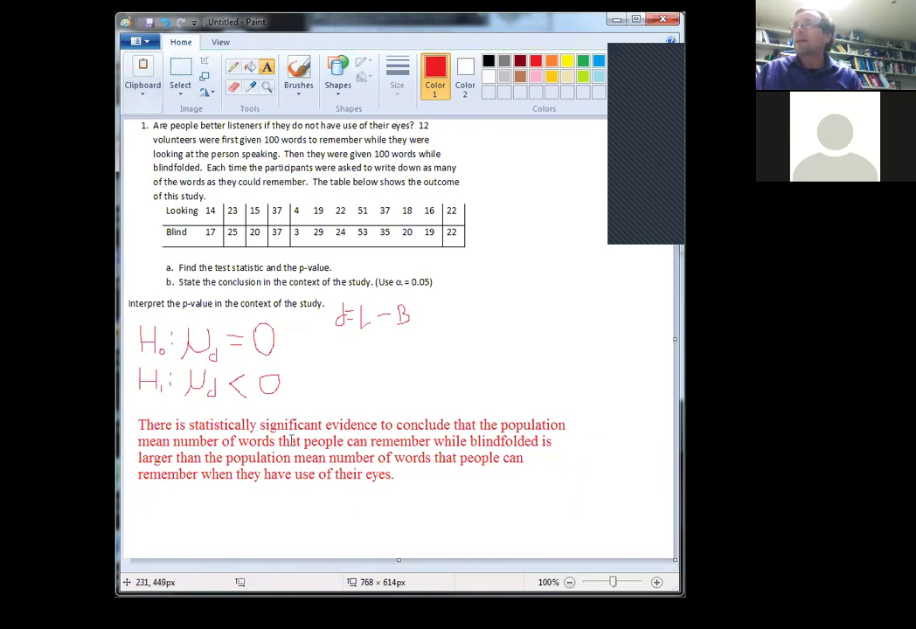
Place a text box on the worksheet below the red conclusion paragraph
click(330, 446)
Commit the text box, then scroll back to the top of the Canvas module list
click(413, 500)
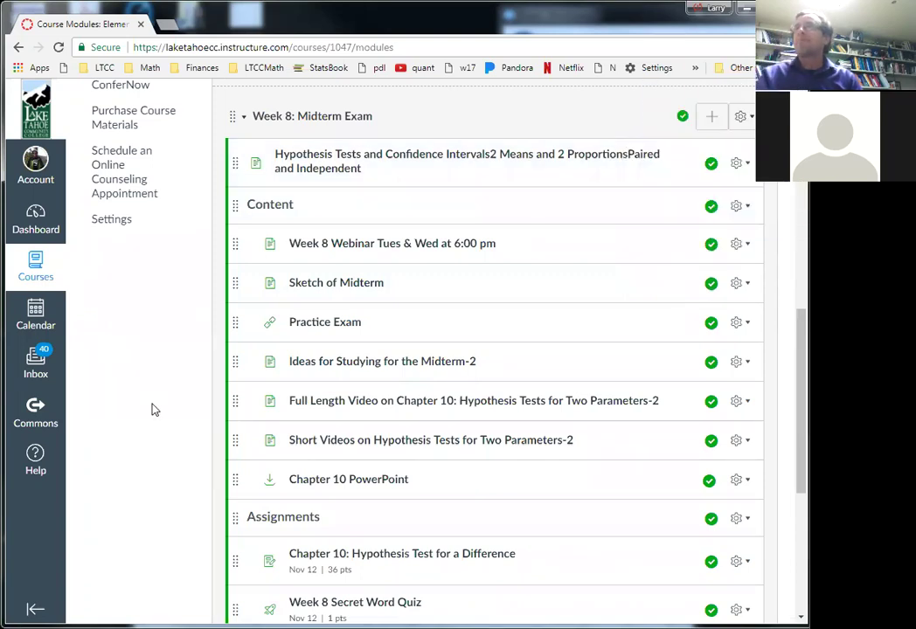
scroll(152, 401, up, 20)
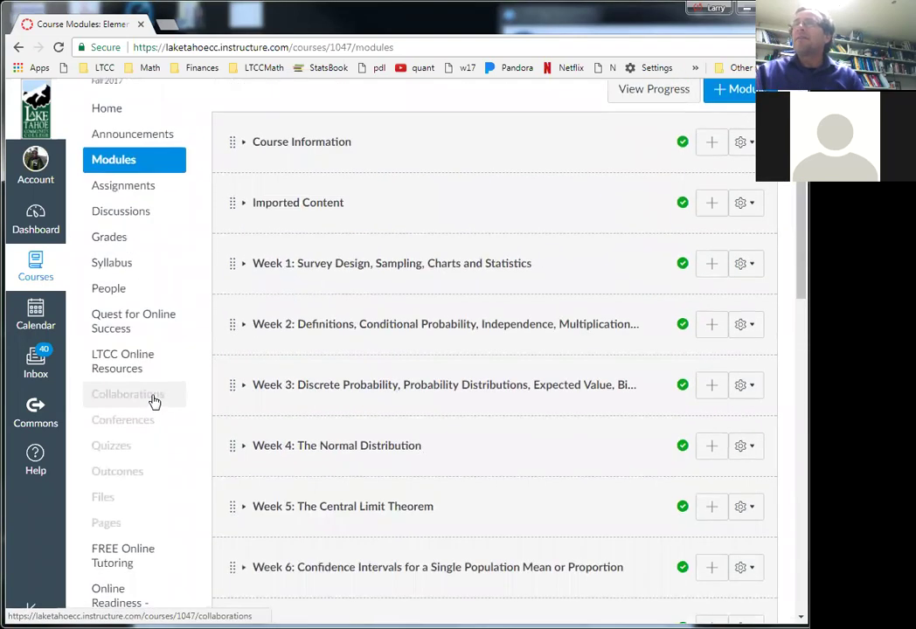
Go through the syllabus's Grading Policy to open the Project 2 requirements page
click(105, 334)
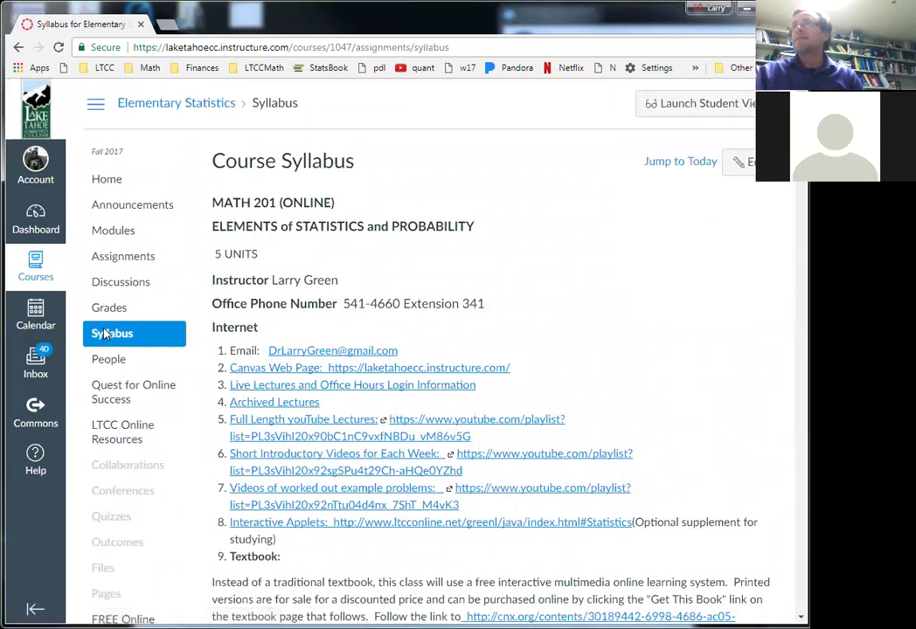
scroll(282, 426, down, 7)
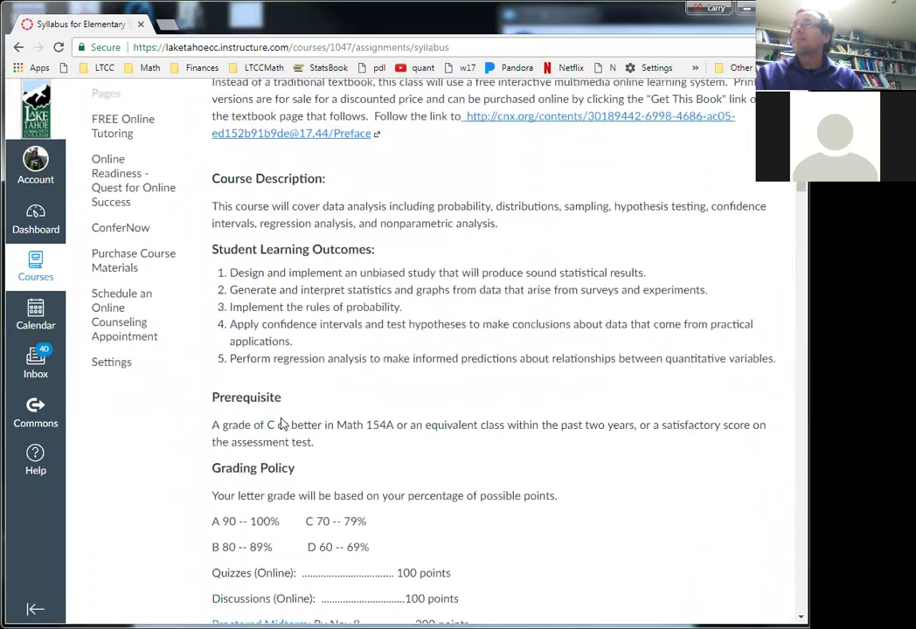
click(316, 485)
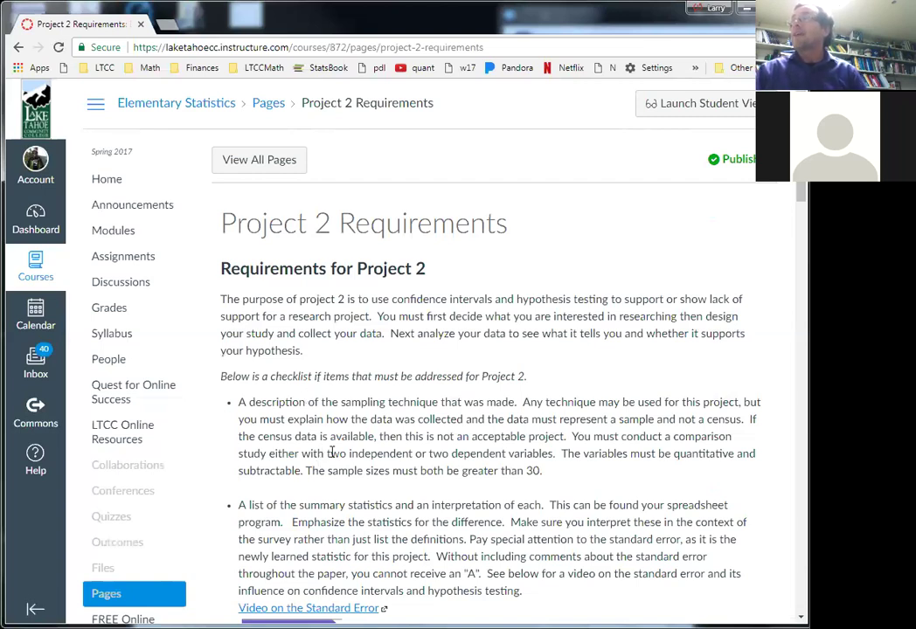
Highlight the comparison-study sentence and the word 'subtractable', then open a new browser tab
mouse_move(572, 437)
mouse_down()
mouse_move(388, 454)
mouse_move(564, 451)
mouse_up()
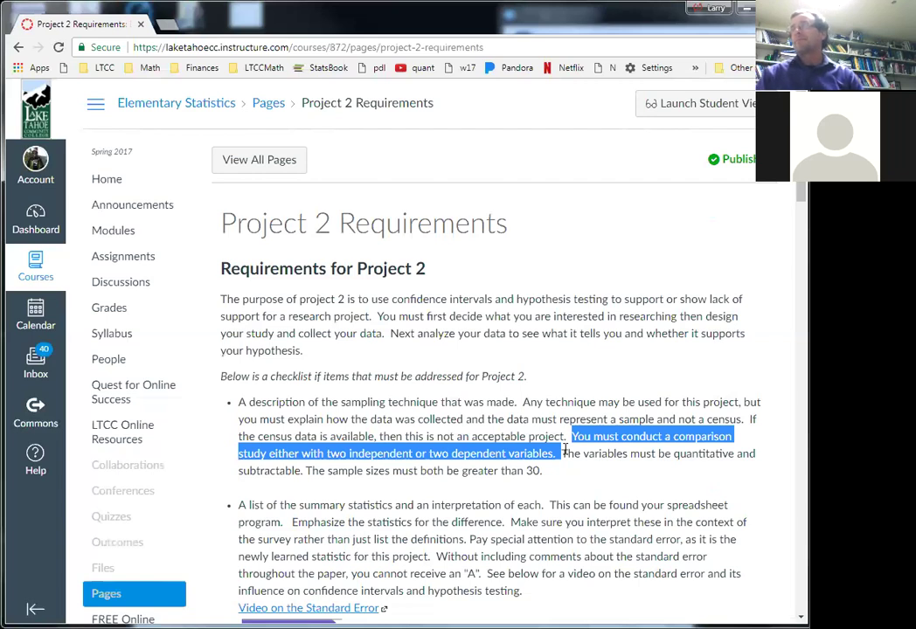
click(609, 453)
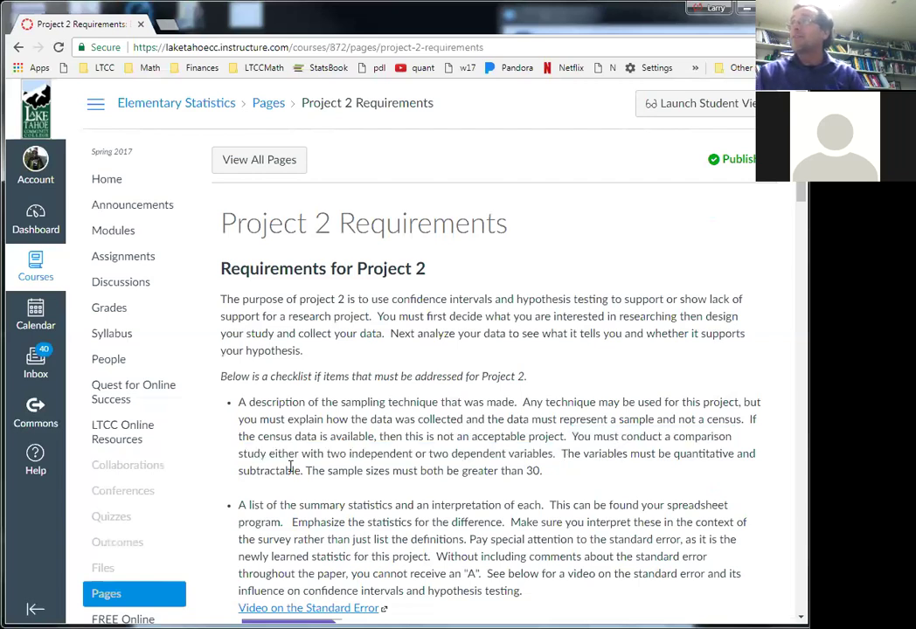
drag(301, 470, 231, 475)
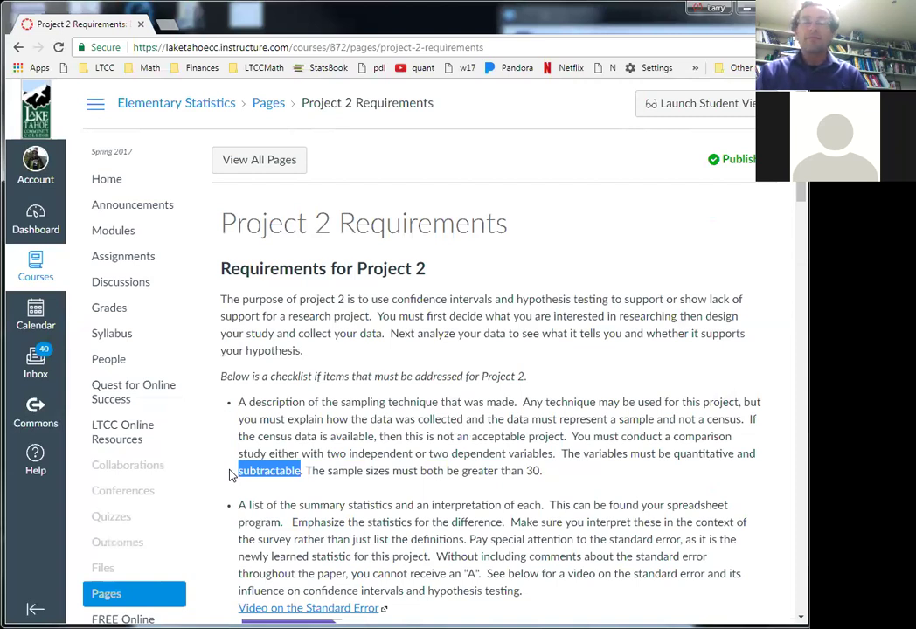
click(365, 465)
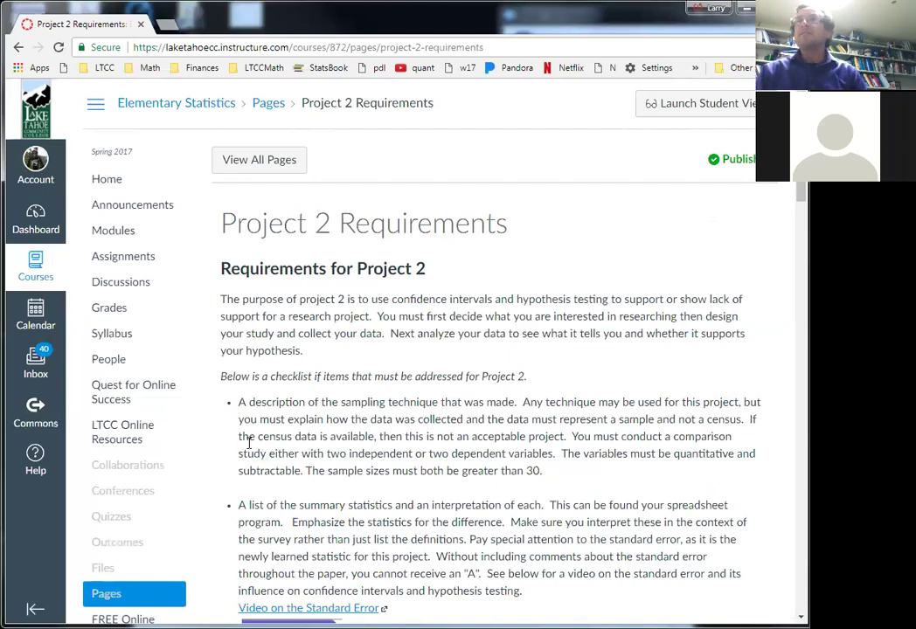
click(159, 24)
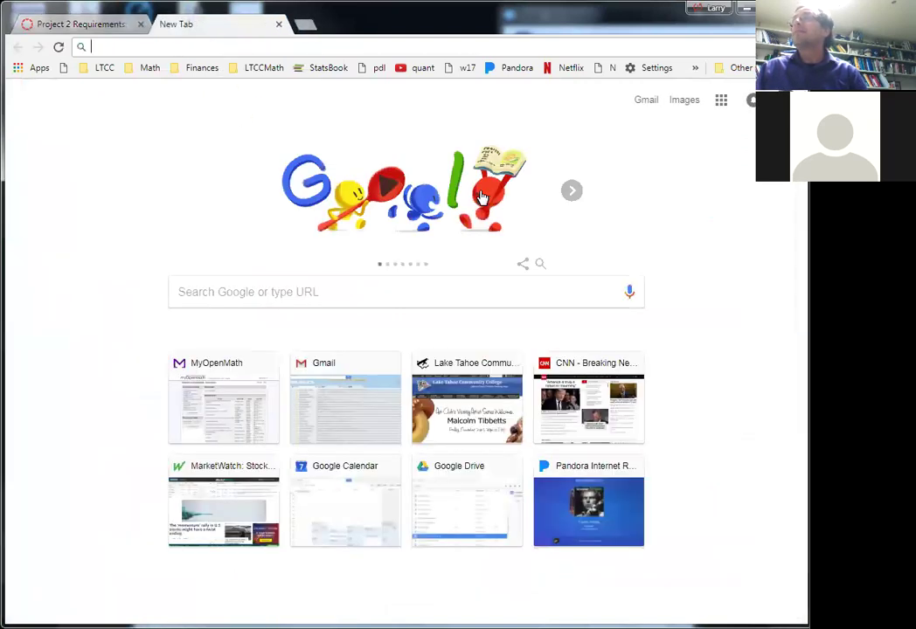
Open the Statistics spreadsheet from Google Drive's Quick Access
click(720, 101)
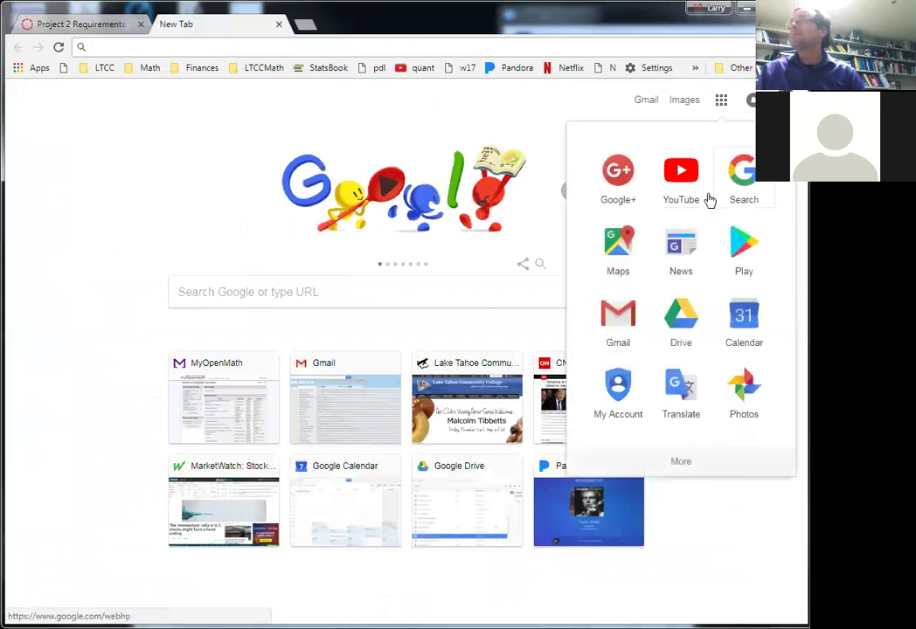
click(678, 336)
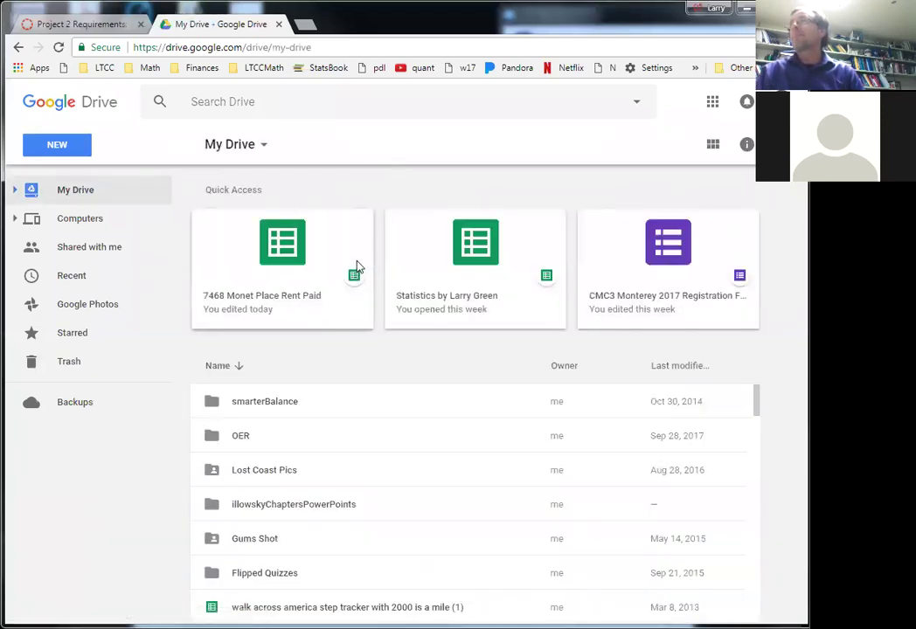
double_click(439, 250)
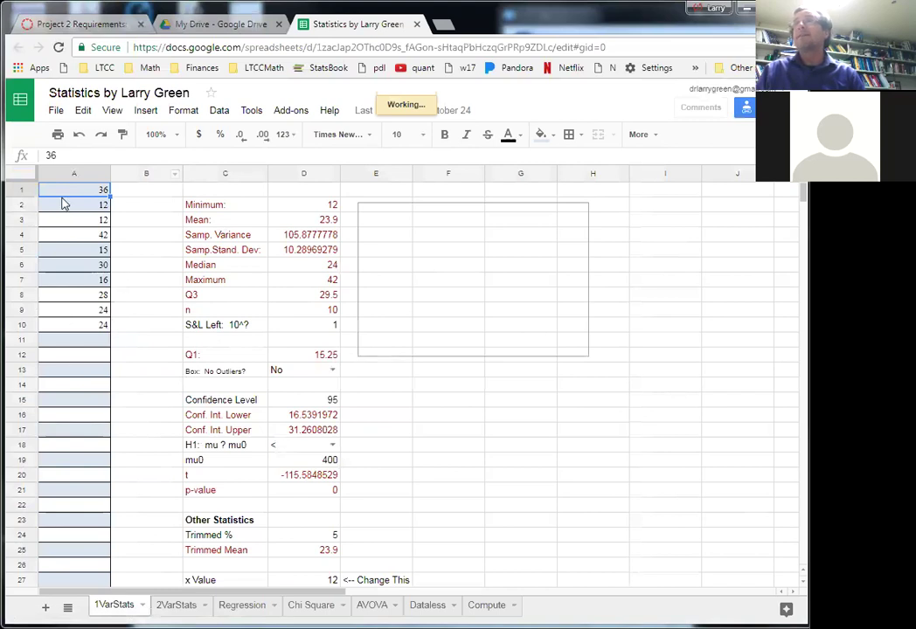
Switch to the 2VarStats sheet and compare the First and Second column headings
click(175, 607)
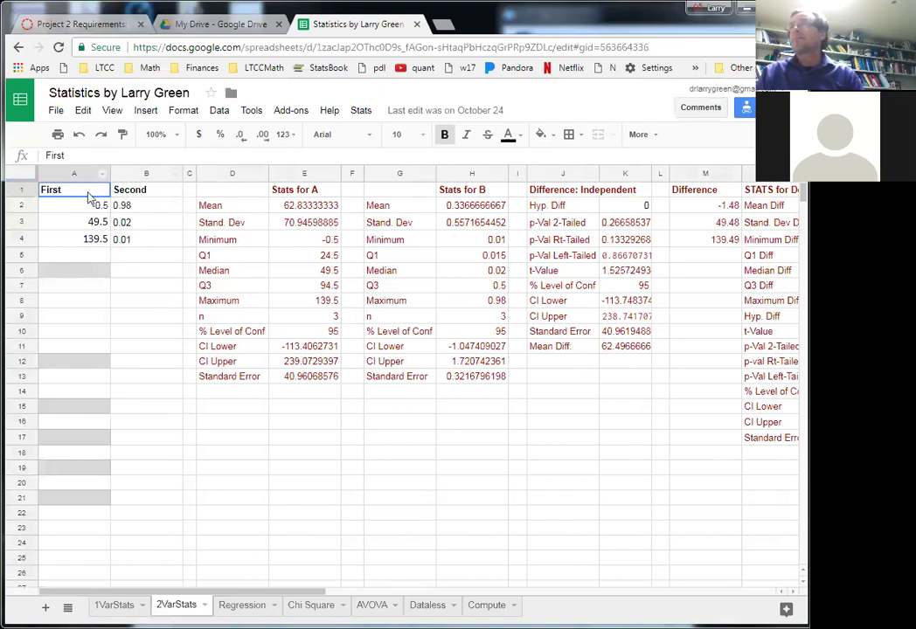
click(140, 196)
click(63, 197)
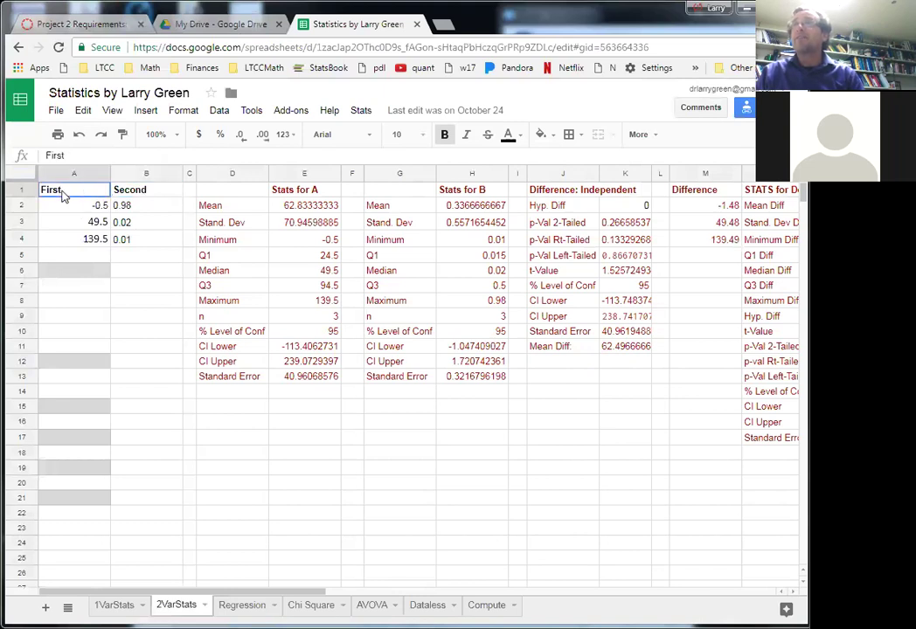
click(120, 194)
click(70, 191)
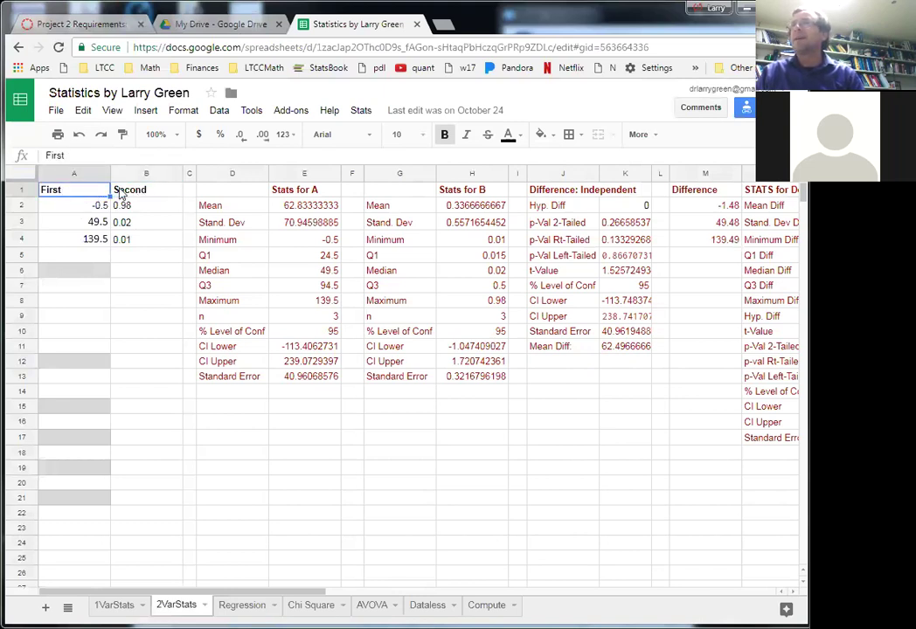
click(121, 194)
Inspect the sample values -0.5, 49.5, 139.5 in First and 0.02, 0.01 in Second
click(96, 205)
click(91, 224)
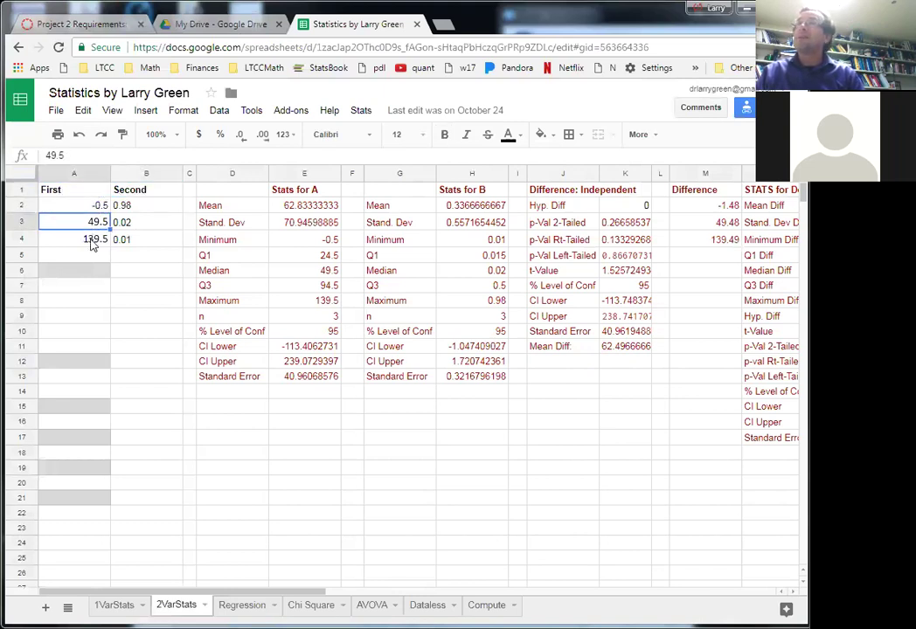
click(92, 242)
click(122, 224)
click(126, 243)
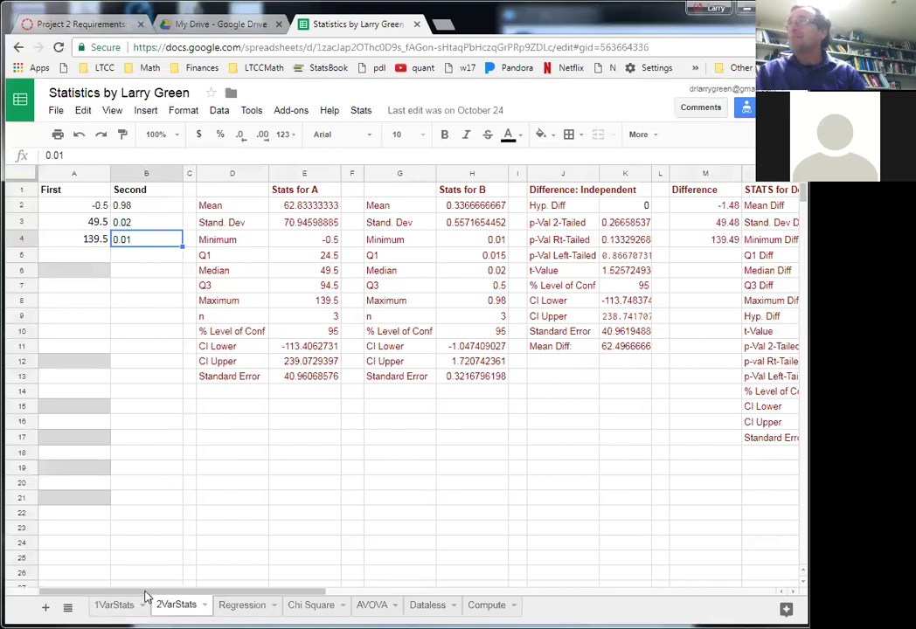
drag(175, 594, 232, 602)
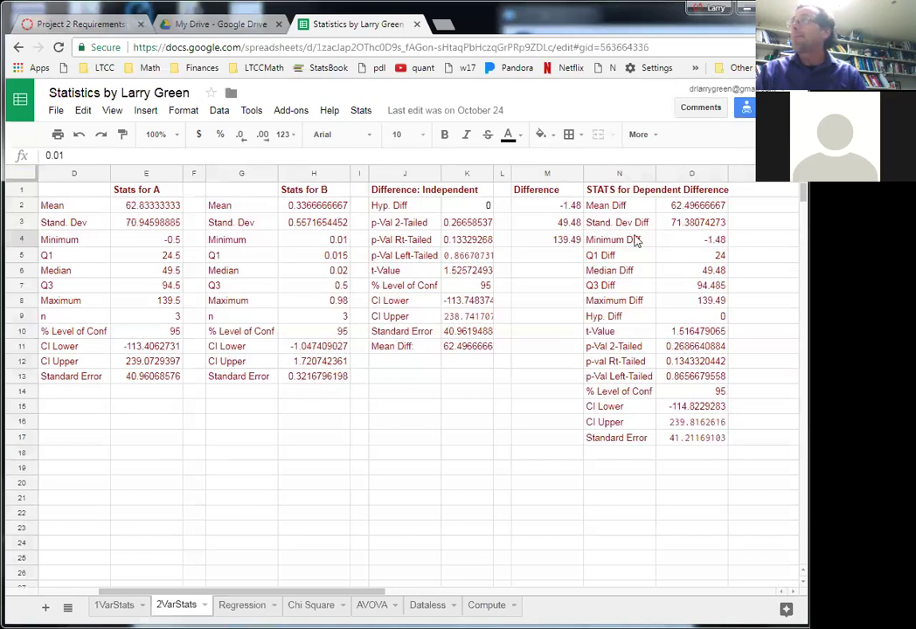
click(697, 333)
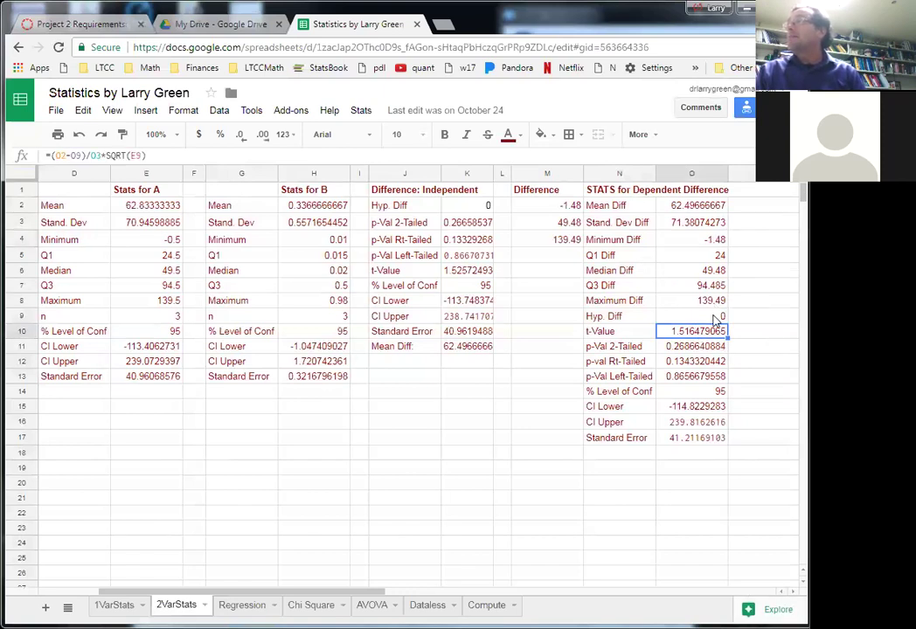
click(715, 319)
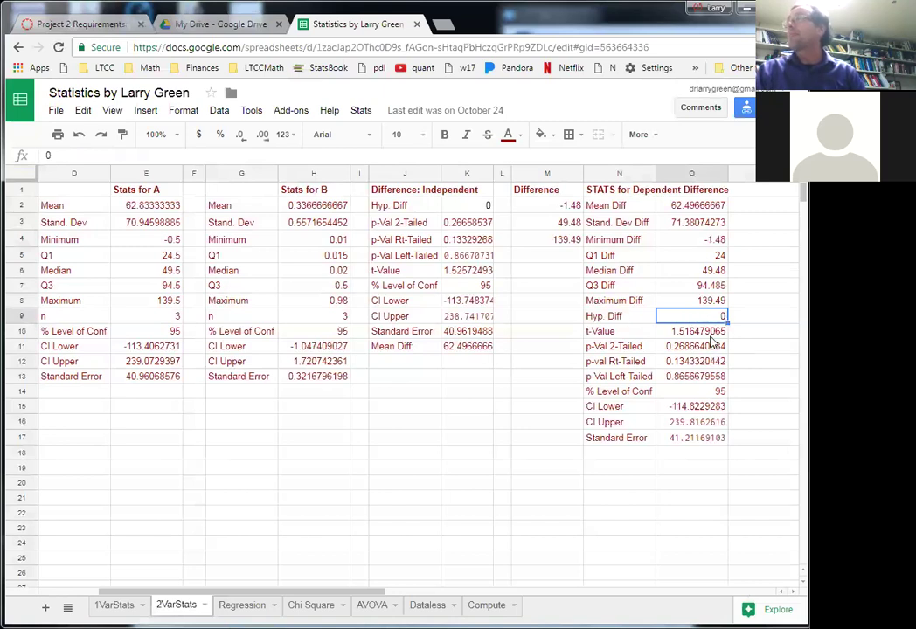
click(710, 336)
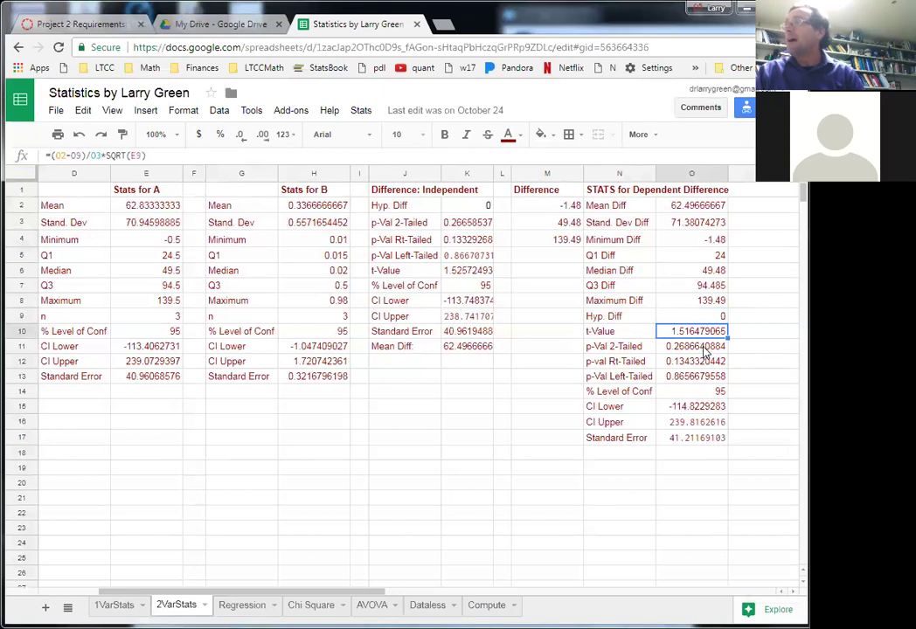
click(701, 352)
click(700, 365)
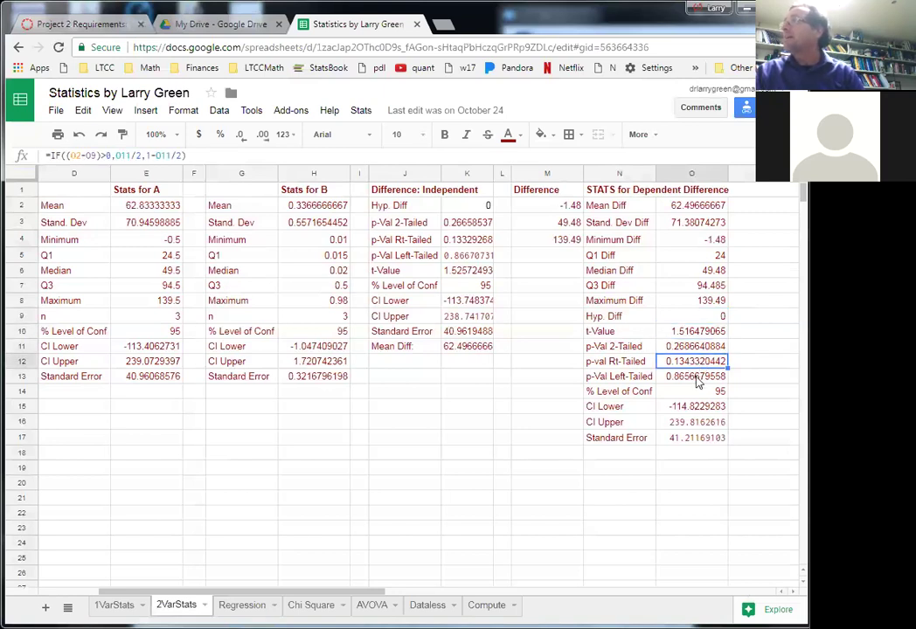
click(702, 381)
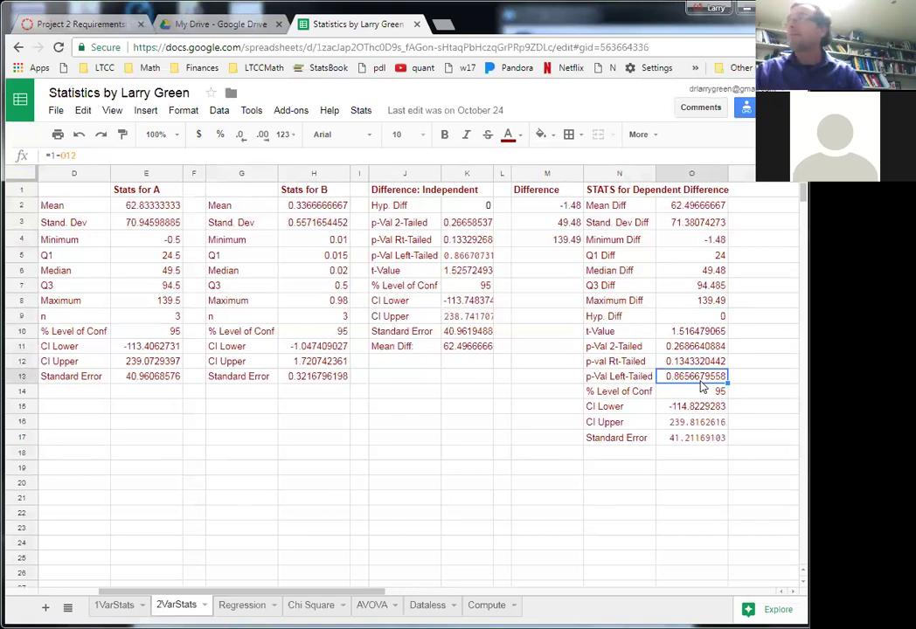
click(715, 394)
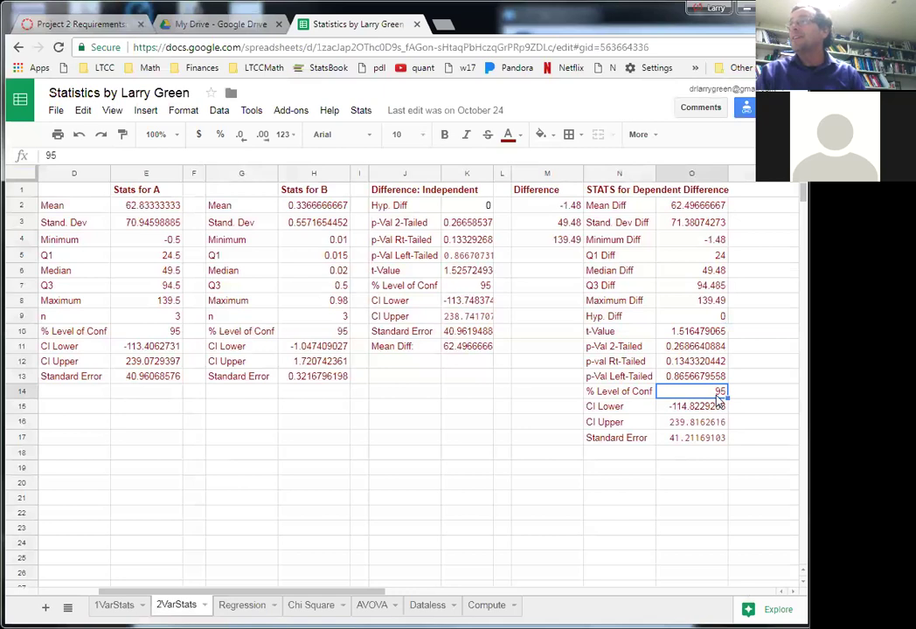
Try 0.9 and then 90 as the dependent-difference confidence level in O14
text(.9)
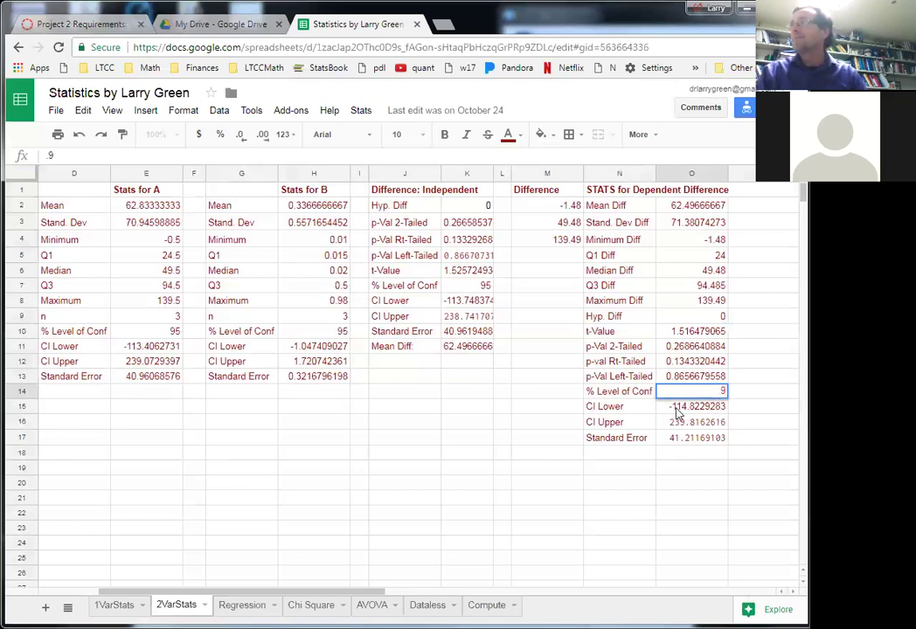
key(Return)
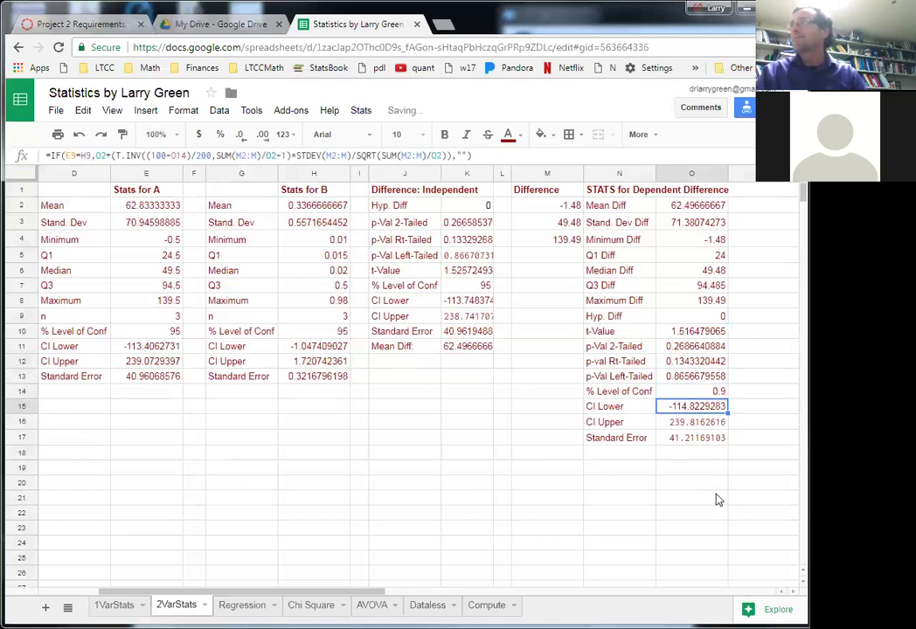
click(687, 454)
click(714, 392)
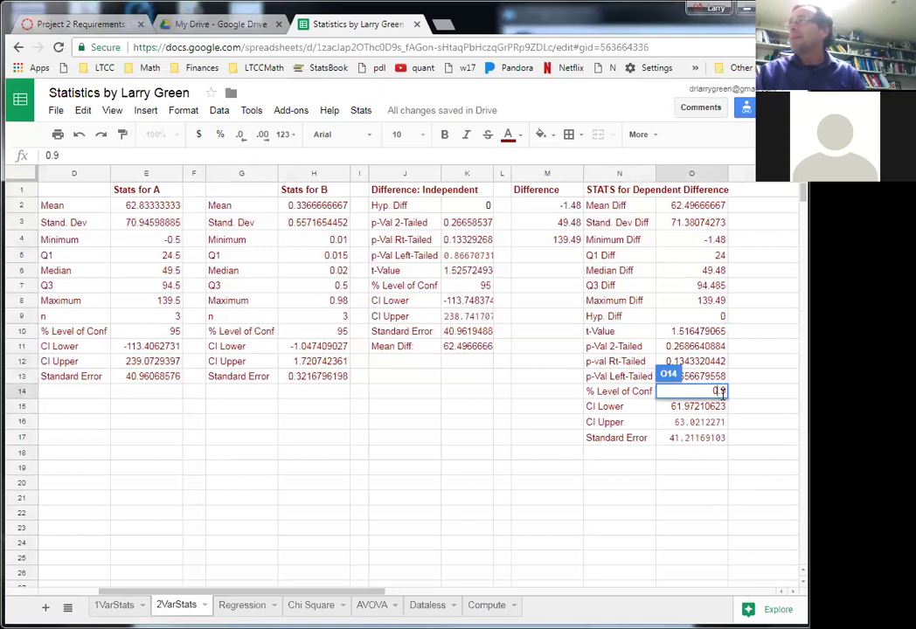
drag(705, 392, 726, 398)
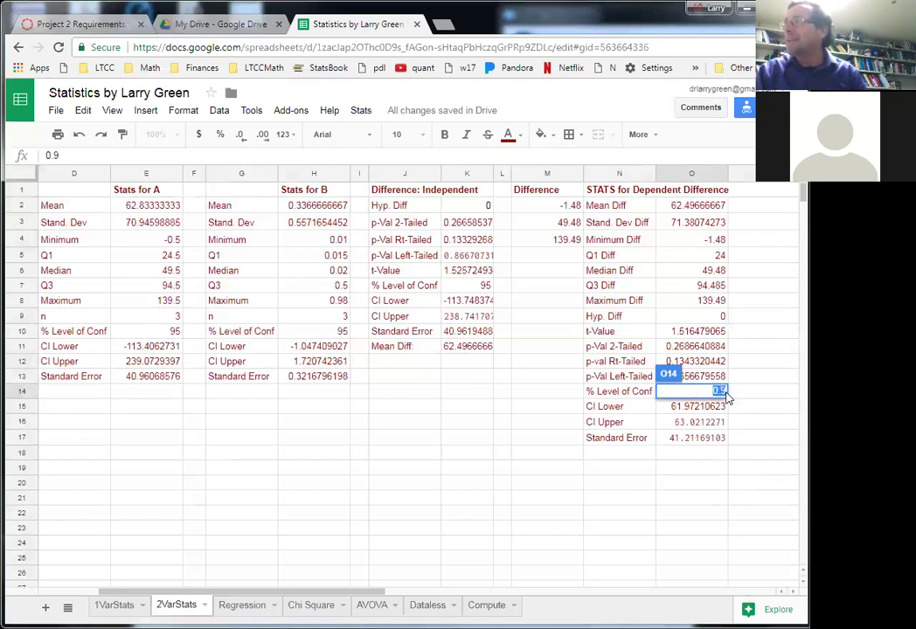
text(90)
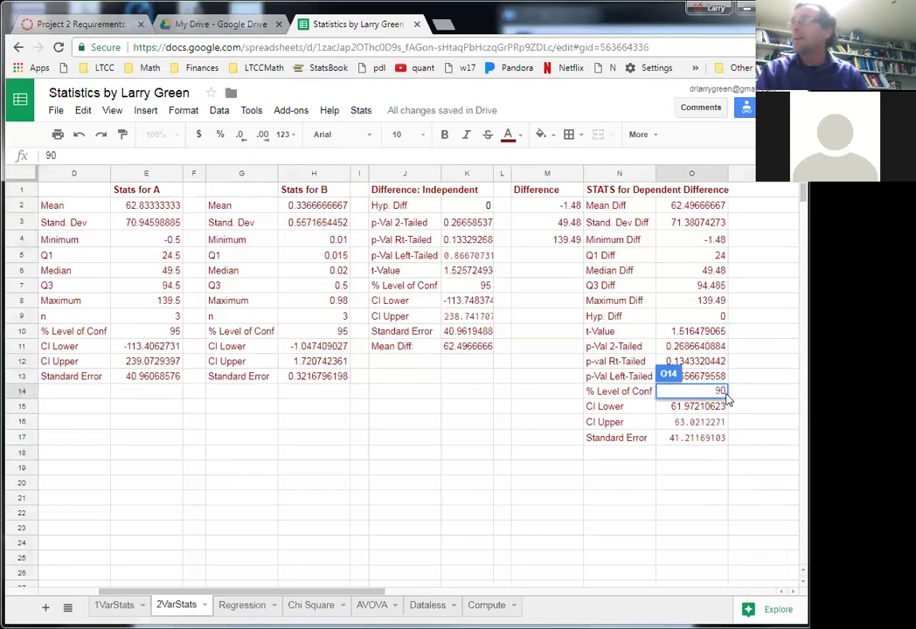
key(Return)
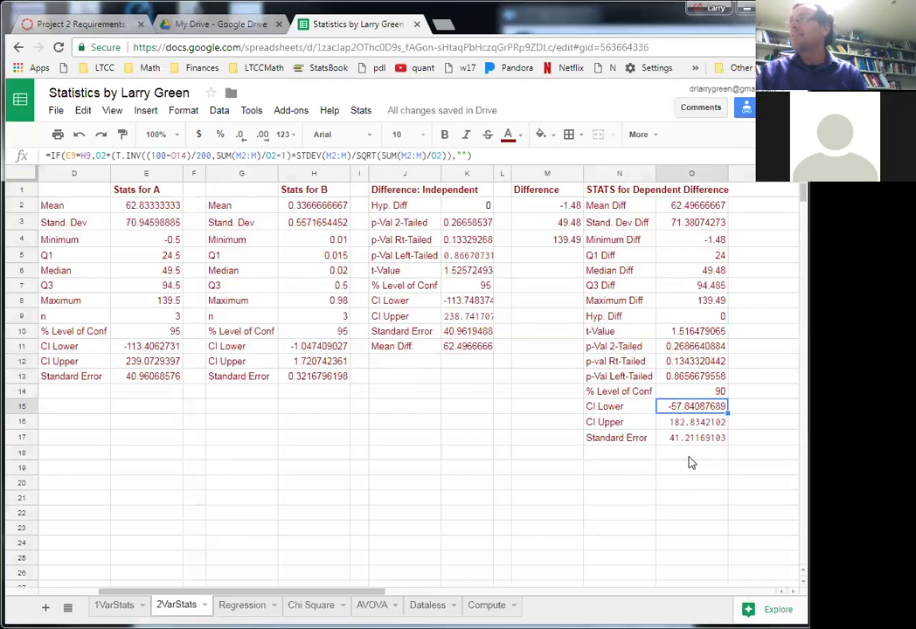
Change the confidence level in O14 to 99, then settle on 95
click(716, 393)
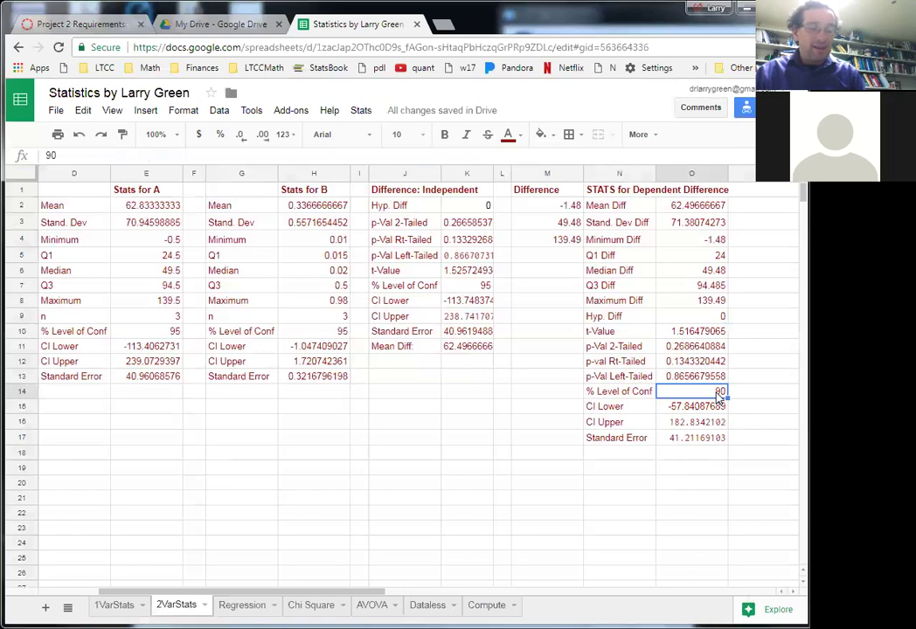
text(99)
key(Return)
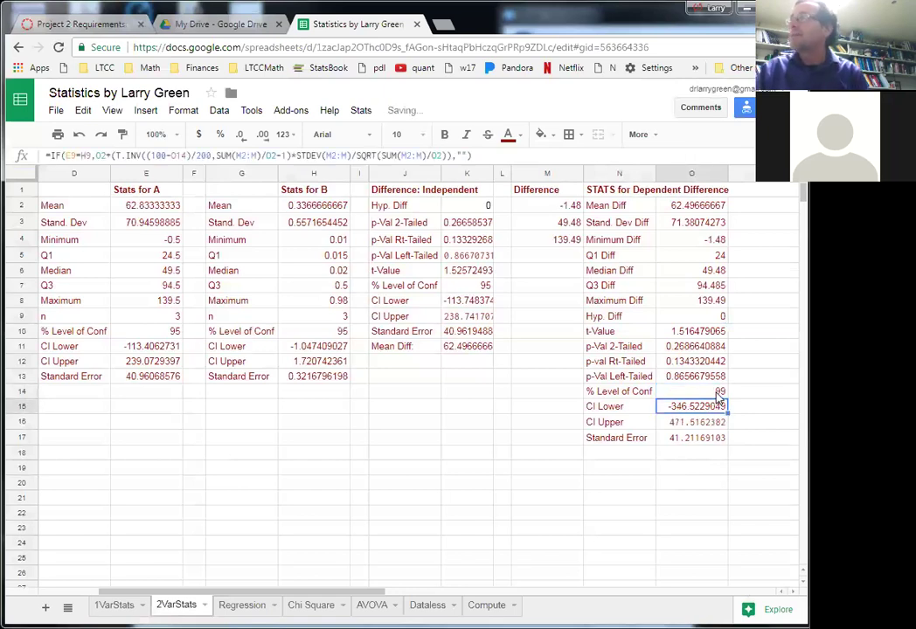
click(719, 395)
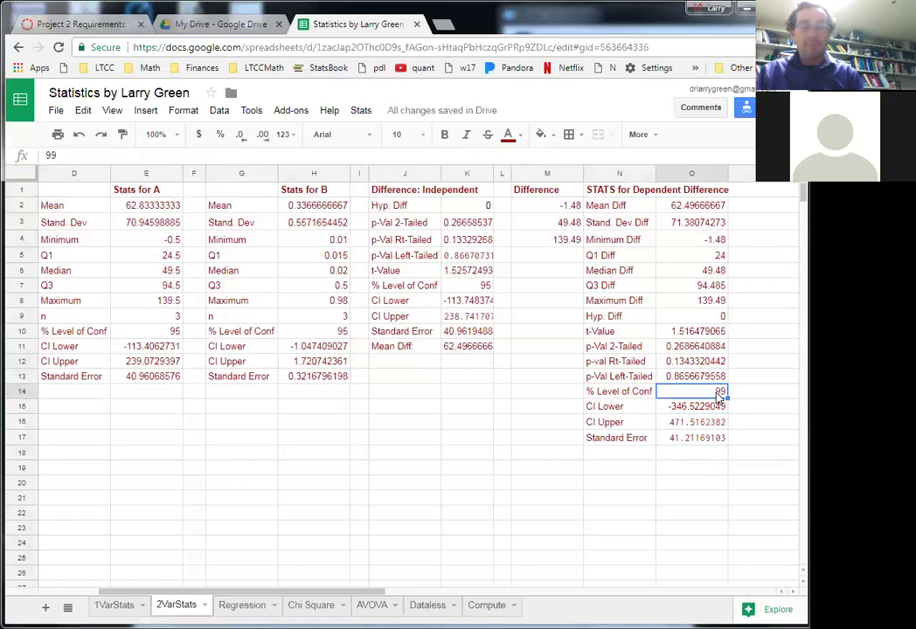
text(95)
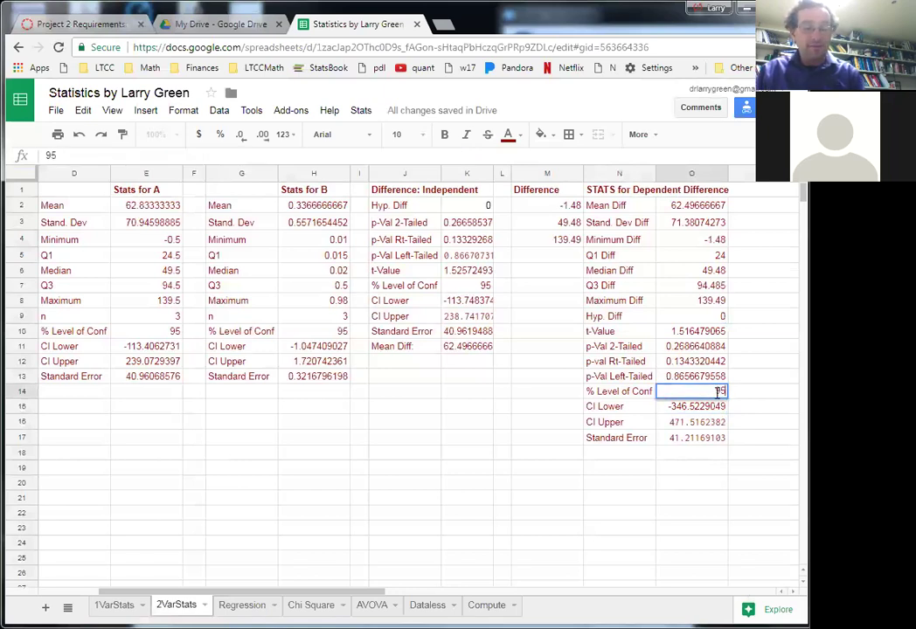
key(Return)
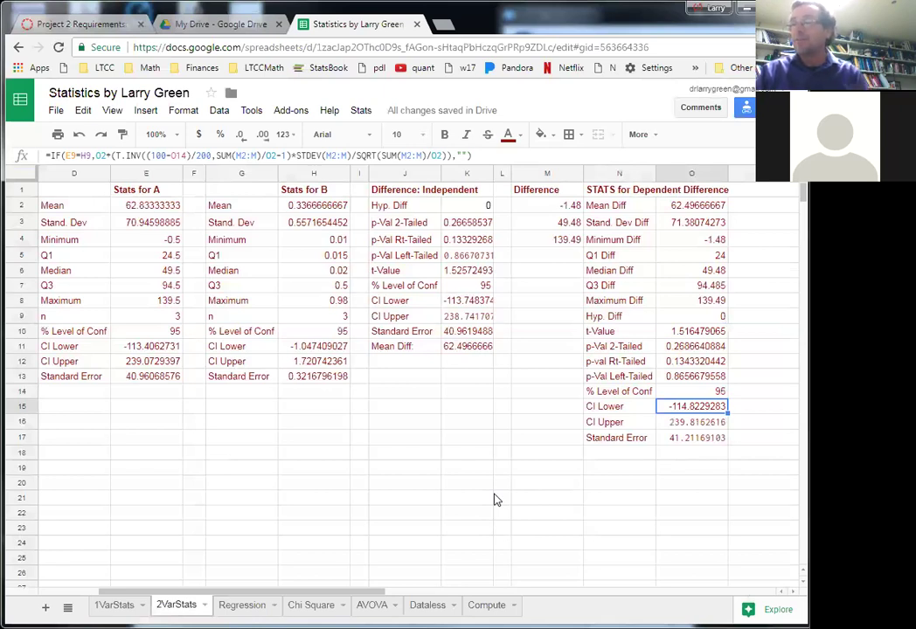
Inspect the Standard Error formula in O17, then return to the Project 2 Requirements page
click(625, 469)
click(679, 441)
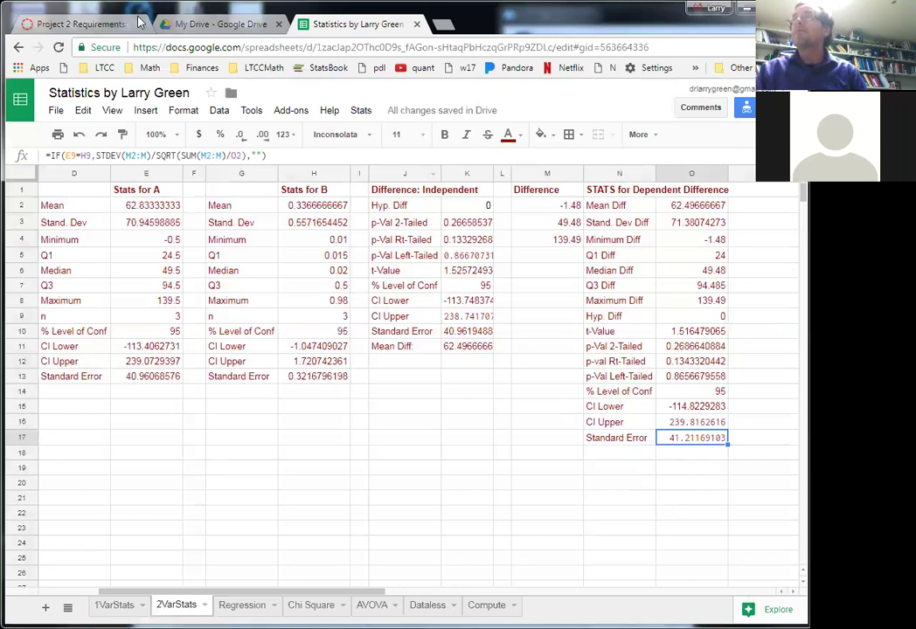
click(55, 26)
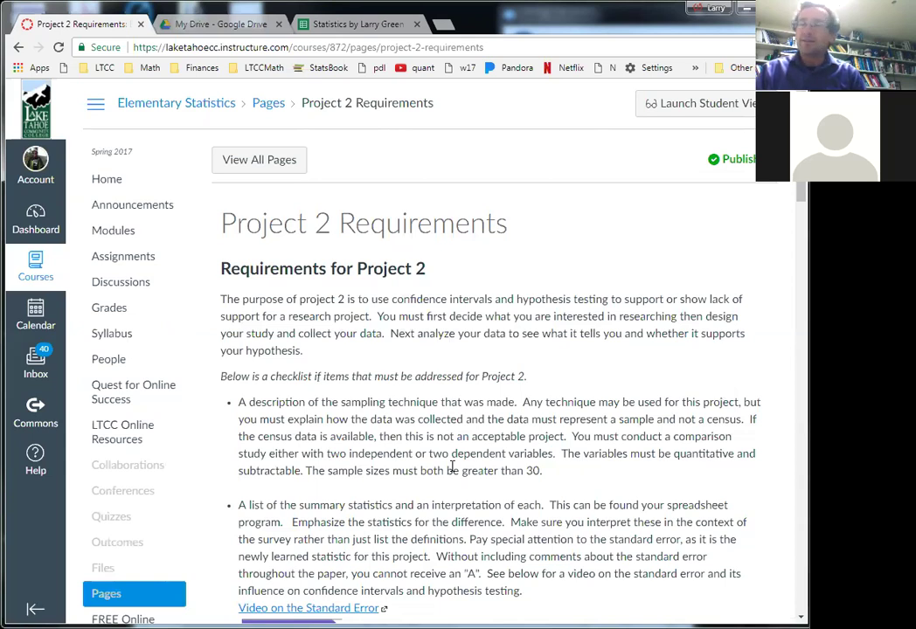
Return to the Statistics spreadsheet's browser tab
click(312, 23)
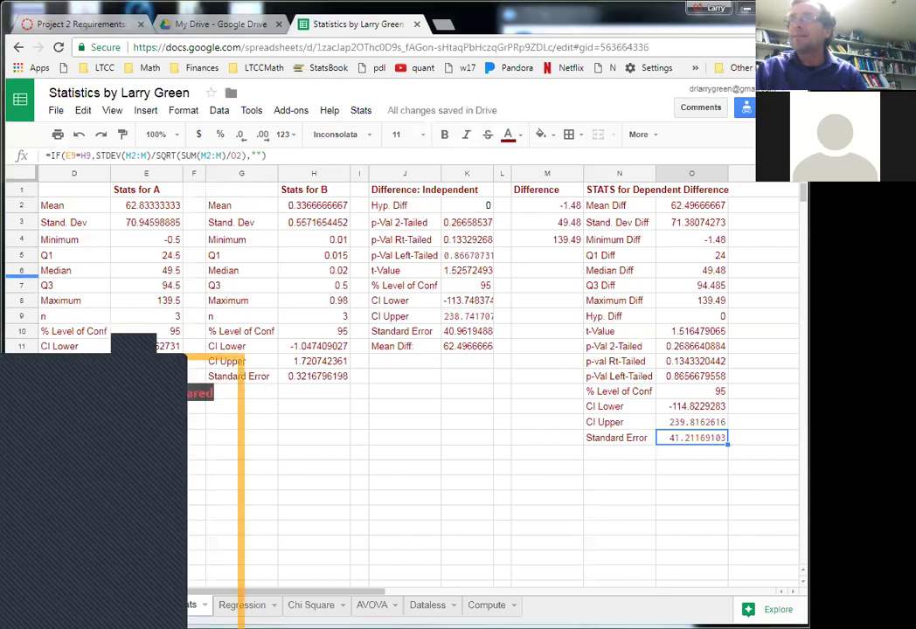
click(502, 400)
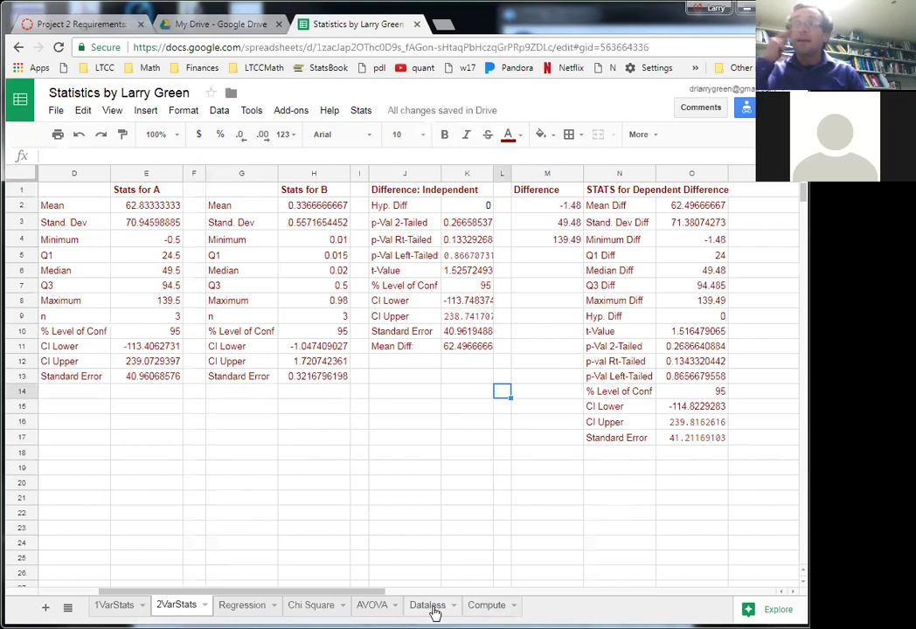
Look over the Compute and Dataless sheets, then read further down the Project 2 requirements
click(470, 609)
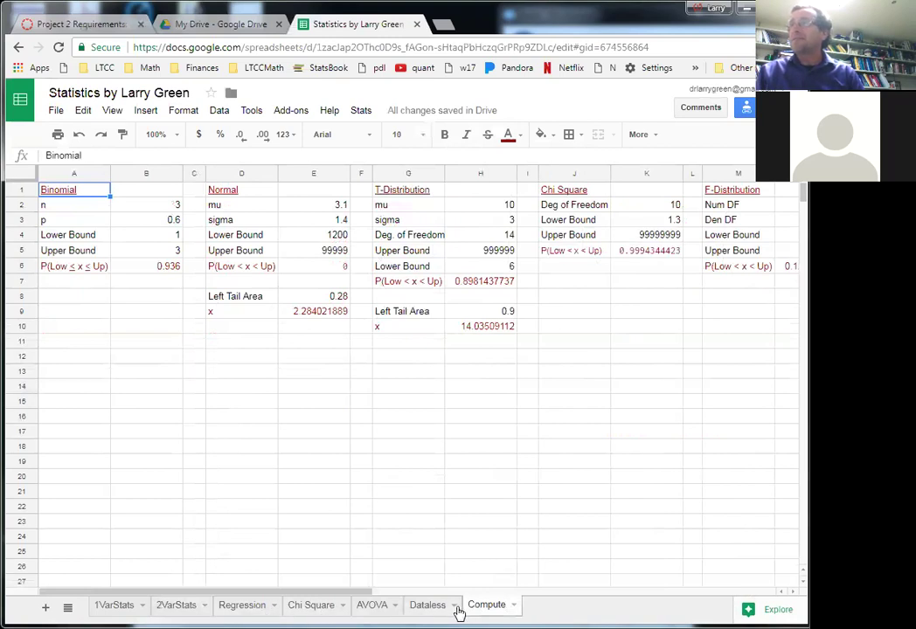
click(426, 605)
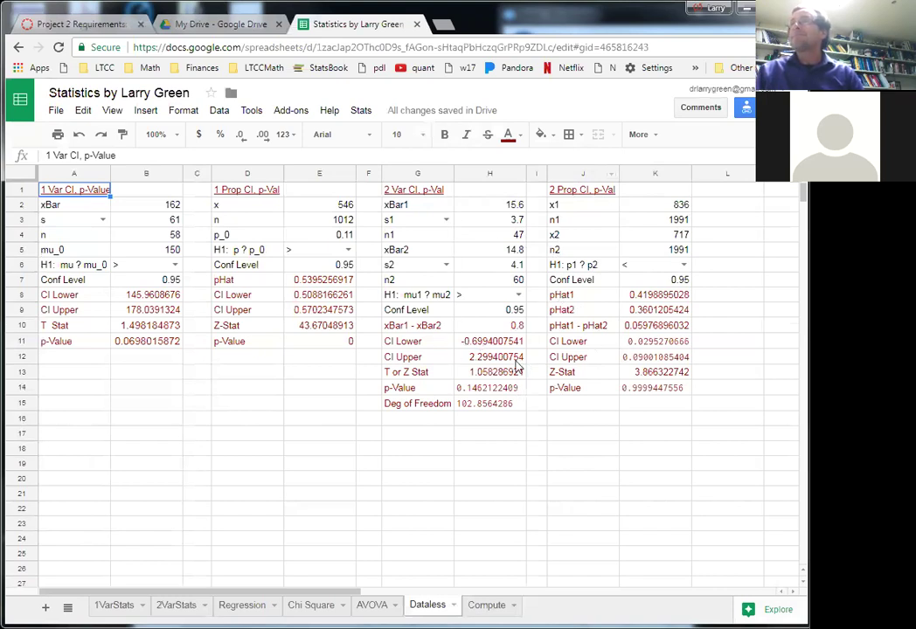
click(177, 610)
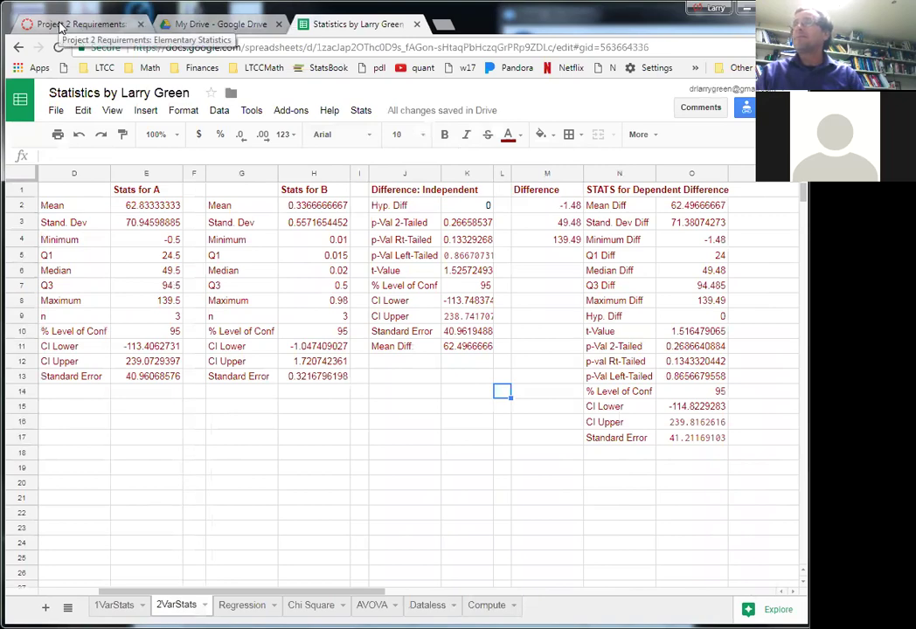
click(59, 27)
scroll(422, 371, down, 4)
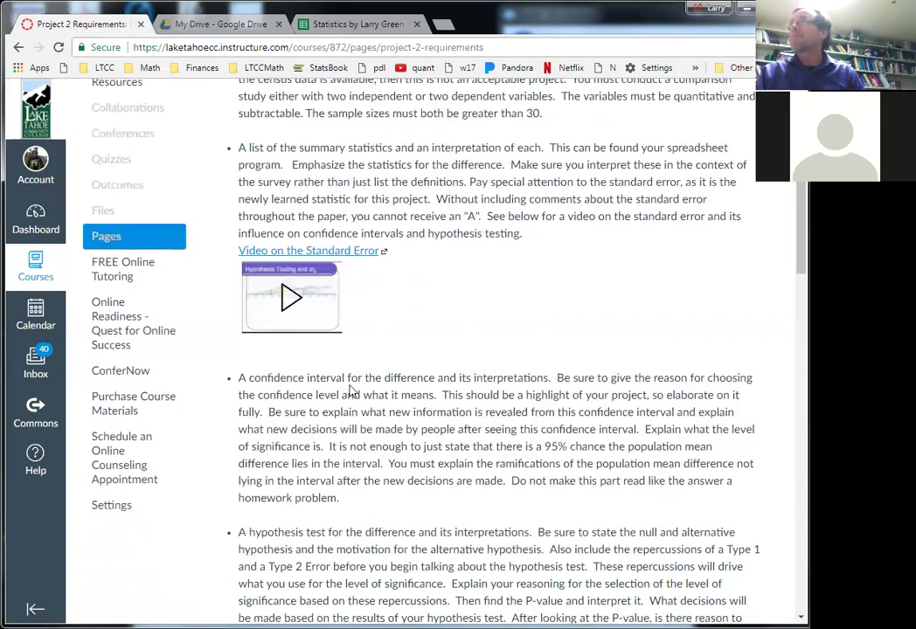
Scroll the Project 2 Requirements page down to the summary-statistics, confidence-interval and hypothesis-test bullets
scroll(419, 351, down, 1)
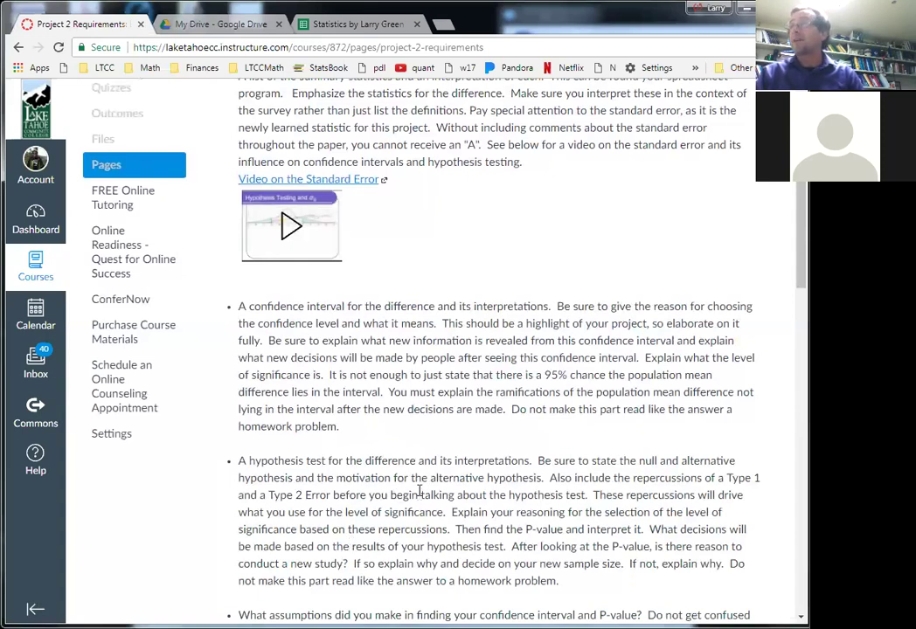
Scroll past the hypothesis-test item to the assumptions, importance, further-studies and spreadsheet bullets
scroll(436, 414, down, 3)
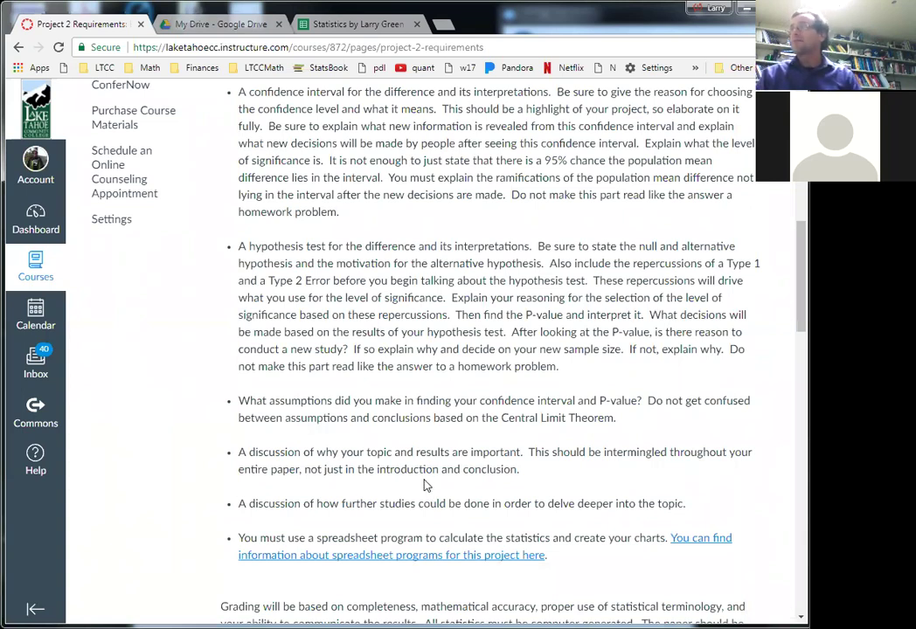
Scroll further down to the Grading paragraph and the Rubric for Project 2 heading
scroll(425, 484, down, 1)
scroll(426, 484, down, 1)
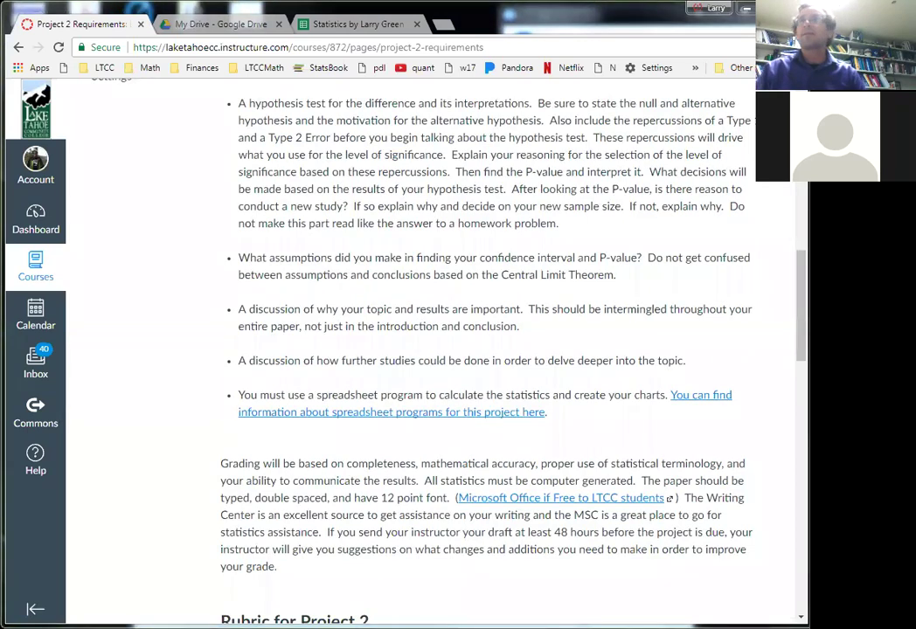
Back in Paint, add the text 'Secret Word: Two' beneath the blindfolded-listening conclusion
key(alt+Tab)
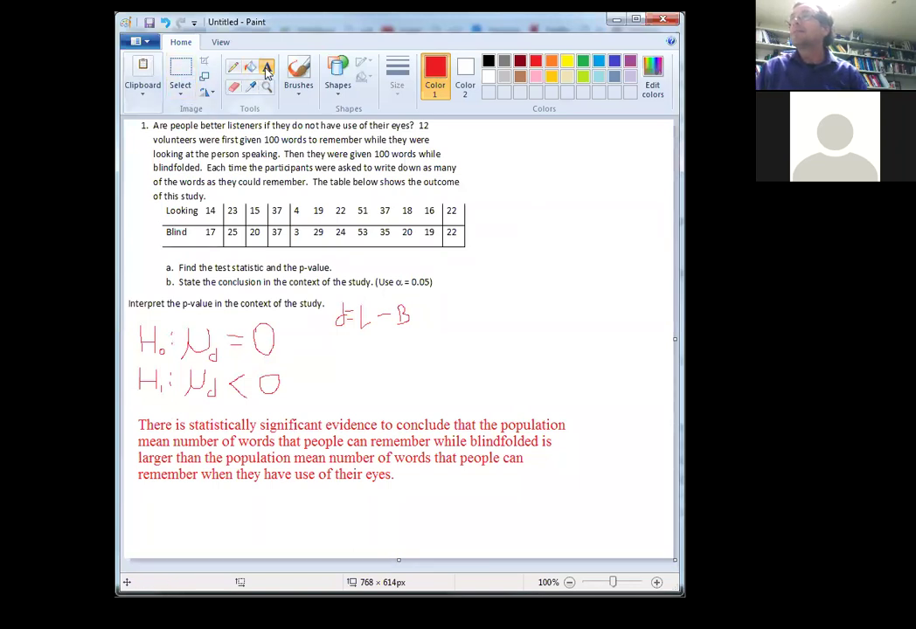
click(139, 506)
text(Secr)
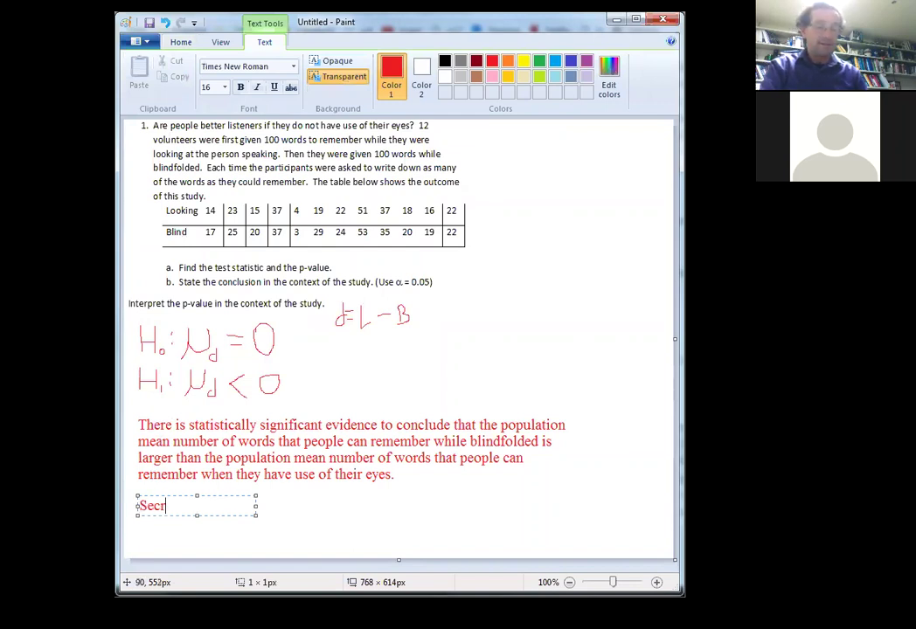
text(et Word)
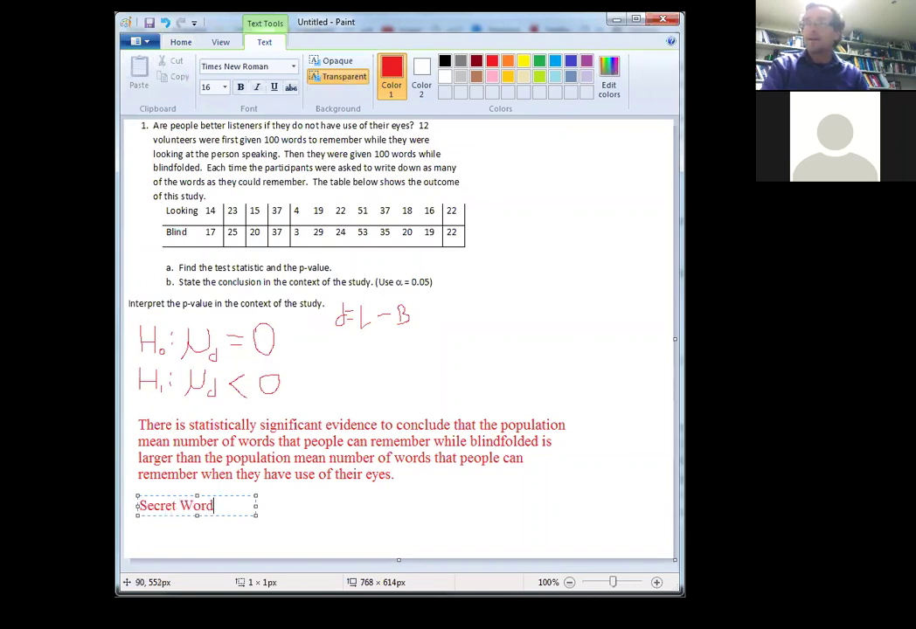
text(: TW)
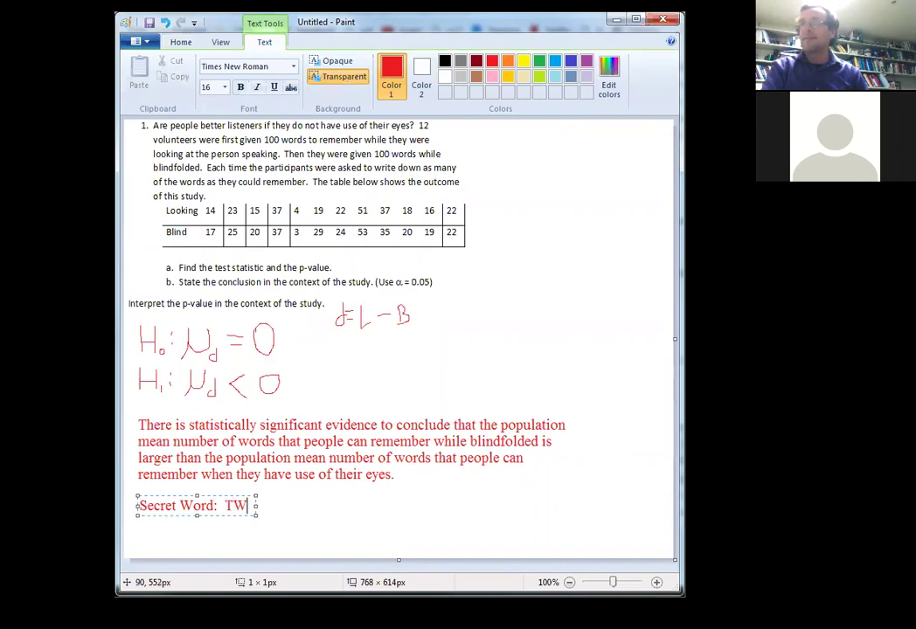
key(BackSpace)
text(wo)
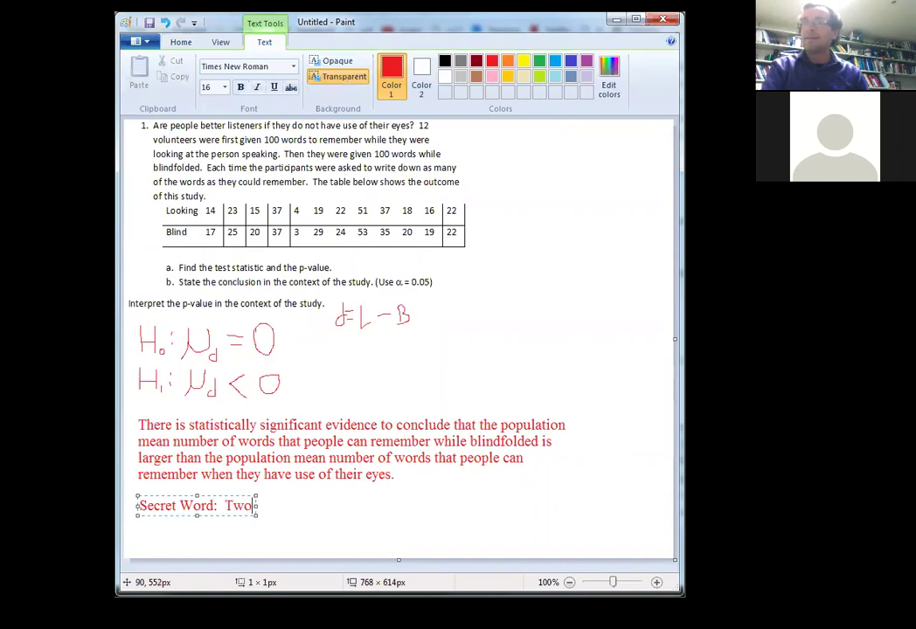
click(385, 512)
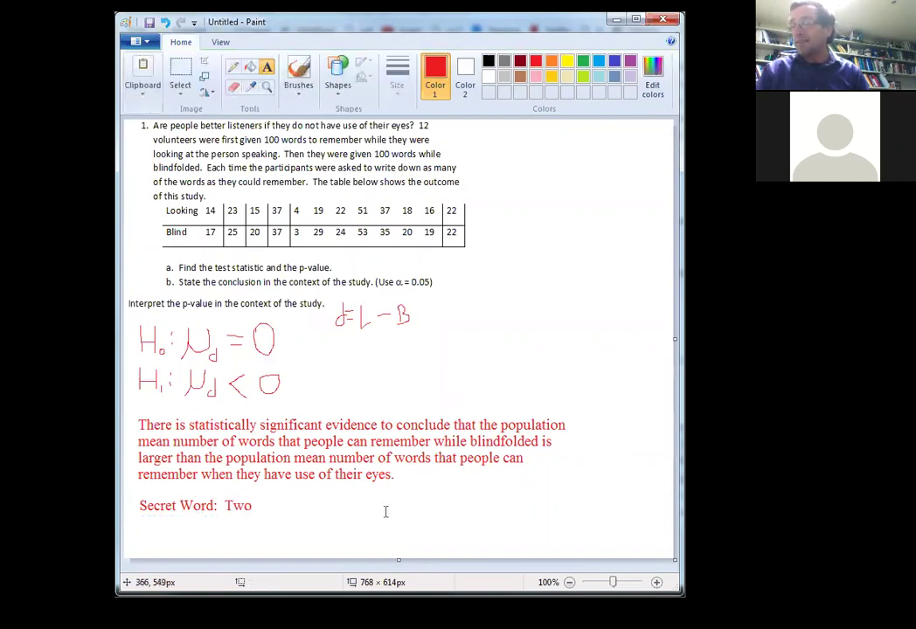